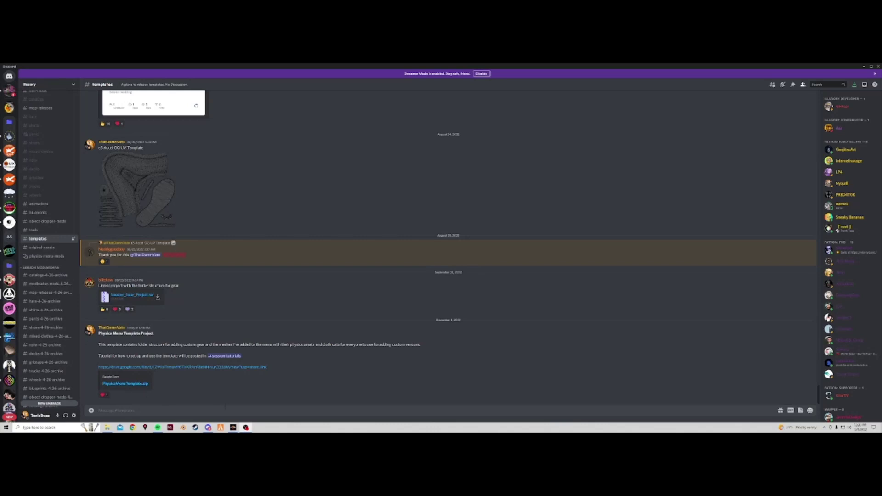
# Download PhysicsMenuTemplate.zip through the Google Drive link in the template post and show the downloaded archive in its folder.
pyautogui.click(244, 369)
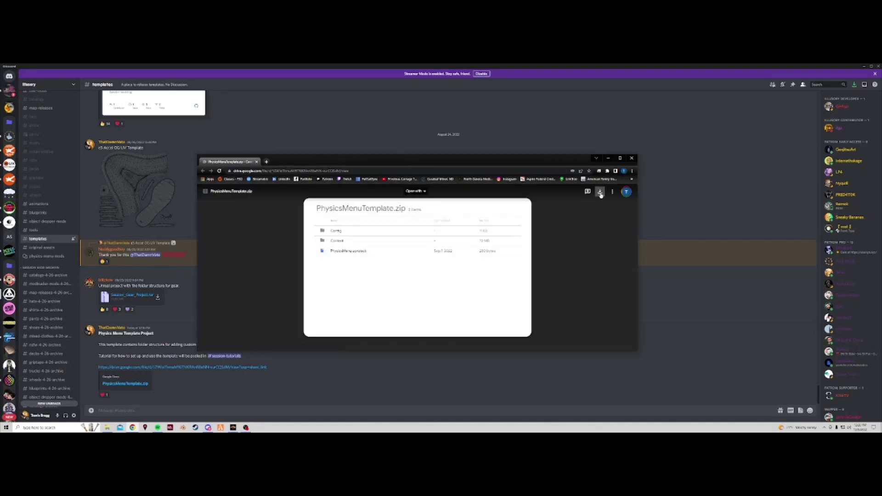
pyautogui.click(600, 191)
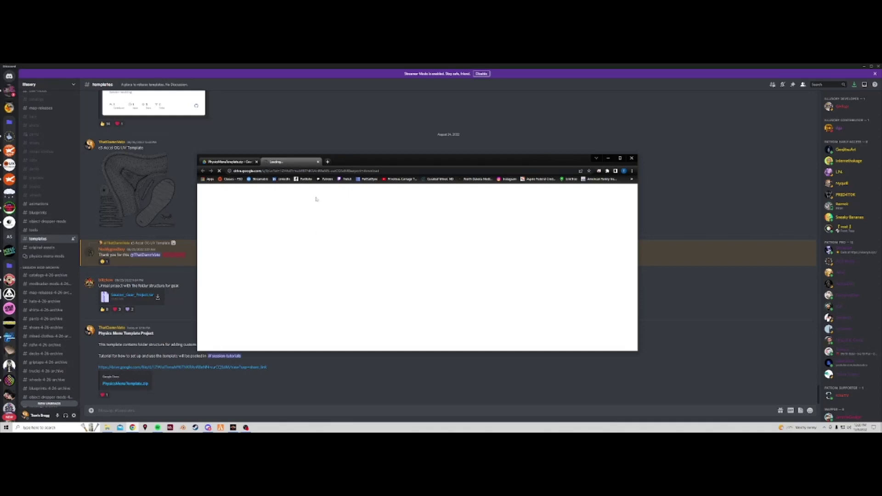
pyautogui.moveTo(352, 155); pyautogui.dragTo(351, 97)
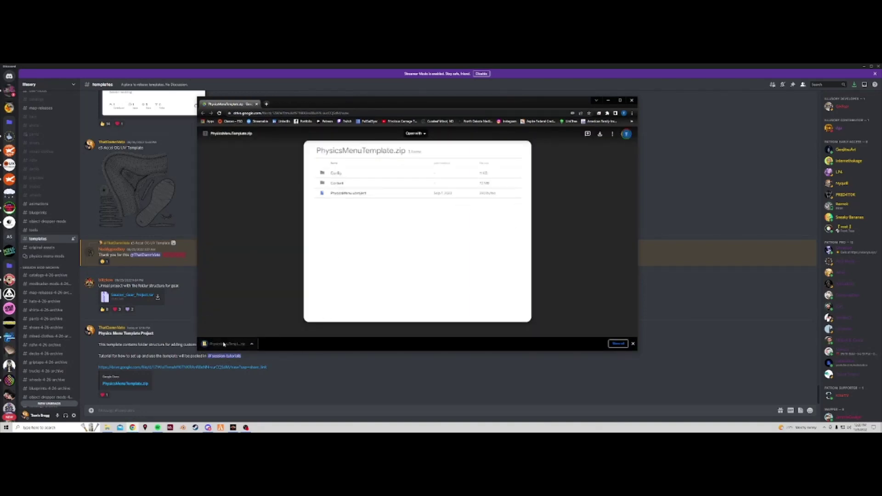
pyautogui.click(251, 344)
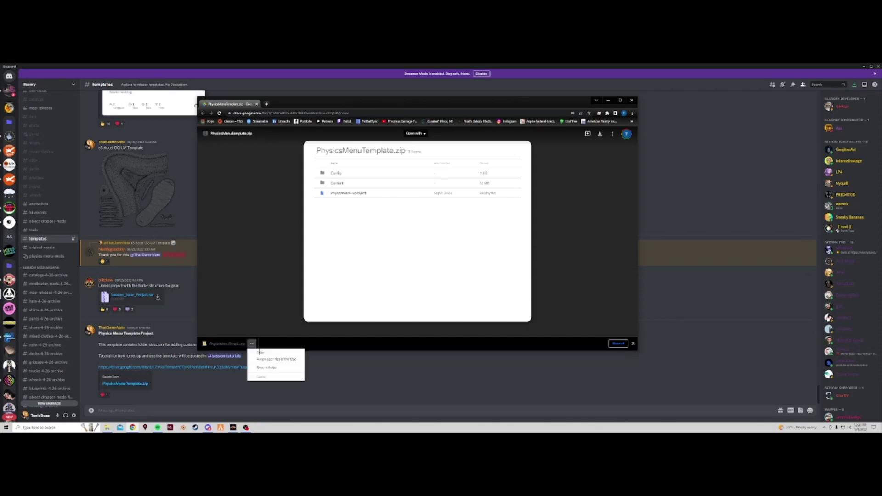
pyautogui.click(268, 368)
pyautogui.click(632, 100)
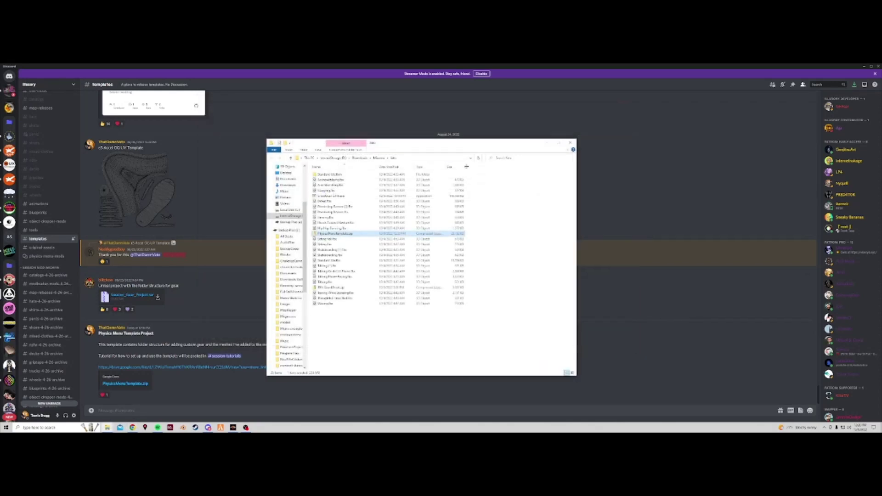
# Extract PhysicsMenuTemplate.zip into a new PhysicsMenuTemplate folder inside Unreal Projects on the D: drive.
pyautogui.rightClick(332, 234)
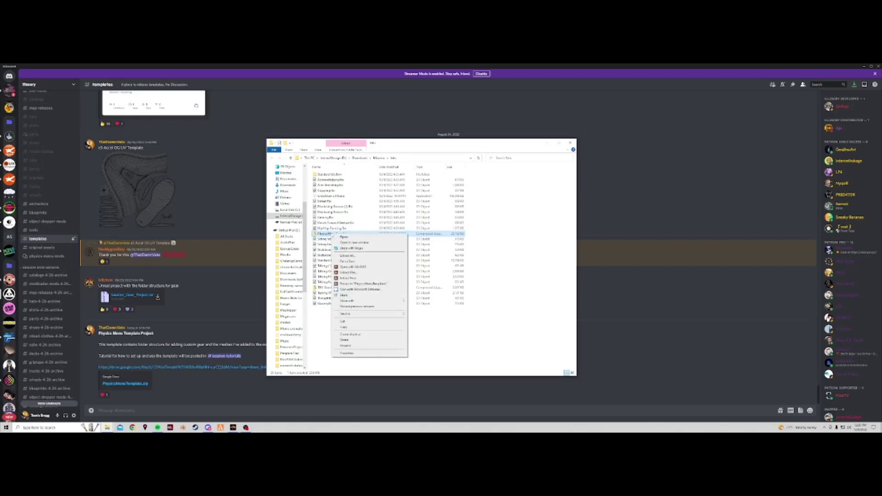
pyautogui.click(357, 274)
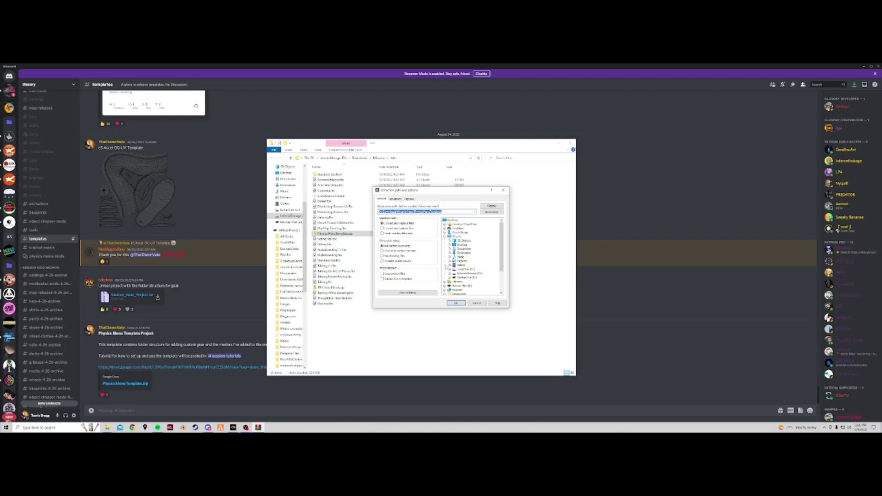
pyautogui.click(470, 274)
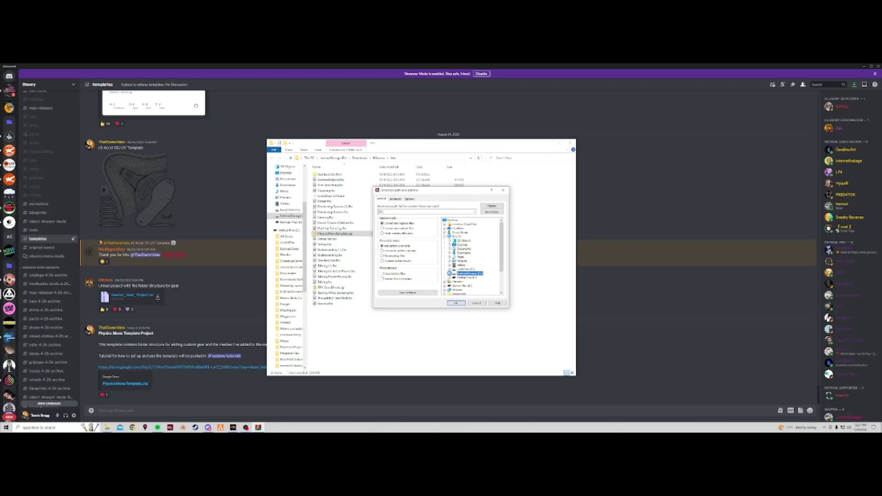
pyautogui.click(450, 274)
pyautogui.scroll(-7, 476, 272)
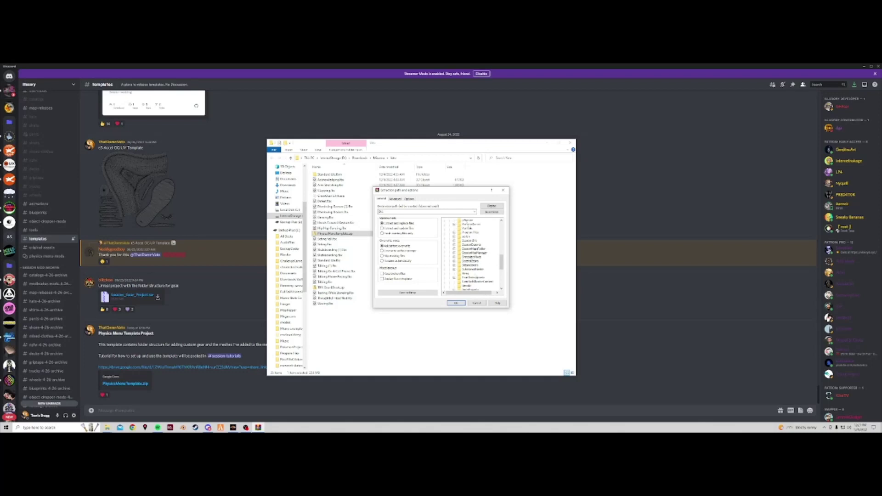
pyautogui.scroll(-2, 477, 277)
pyautogui.scroll(3, 453, 278)
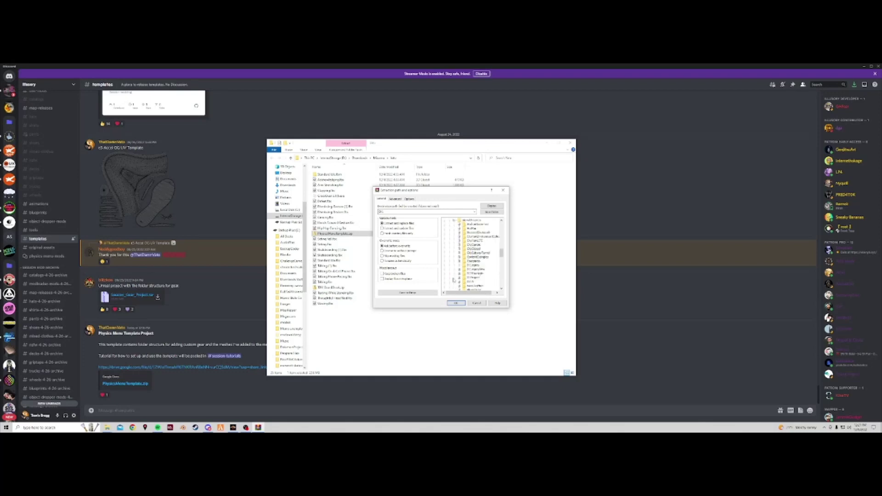
pyautogui.click(472, 220)
pyautogui.click(491, 212)
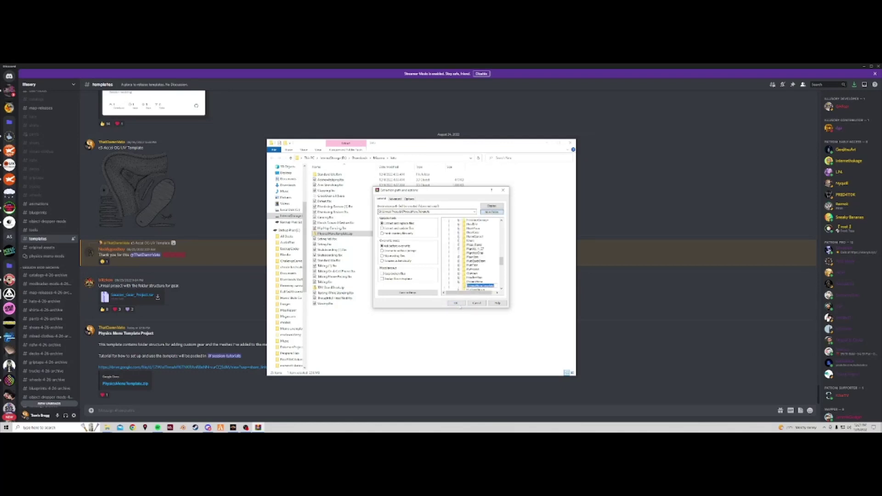
pyautogui.click(390, 281)
pyautogui.click(458, 304)
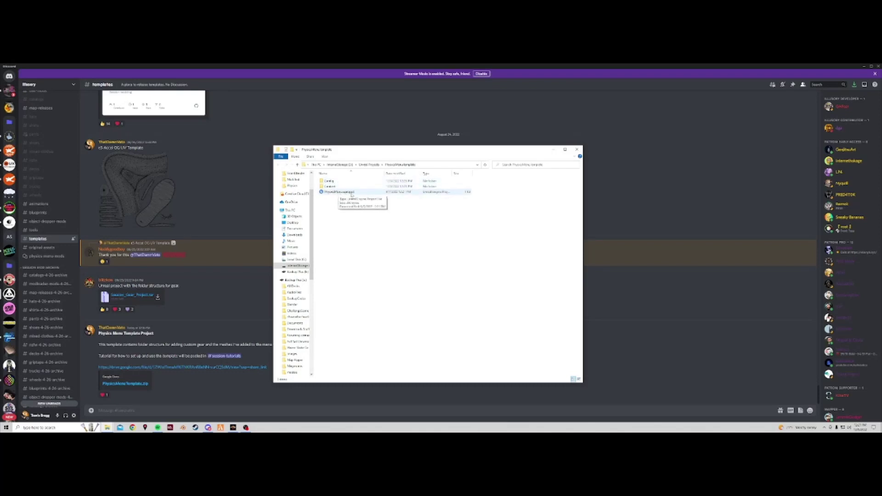
# Open the extracted PhysicsMenu project in Unreal Editor, show the content folder tree and browse to the Accessory folder in CustomPhysicsAssets.
pyautogui.doubleClick(332, 193)
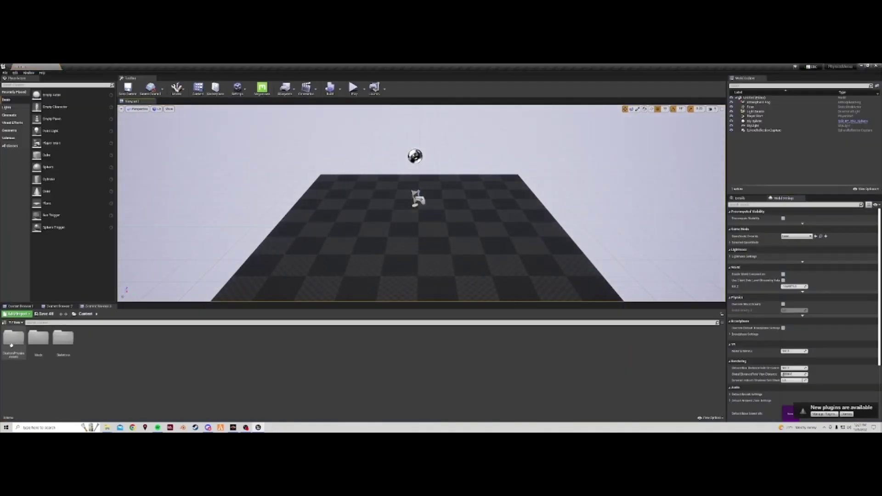
pyautogui.click(4, 323)
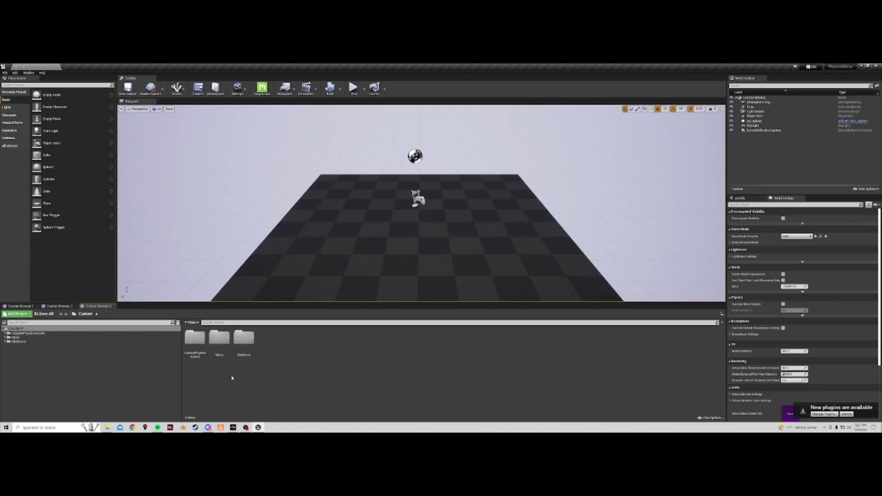
pyautogui.doubleClick(197, 341)
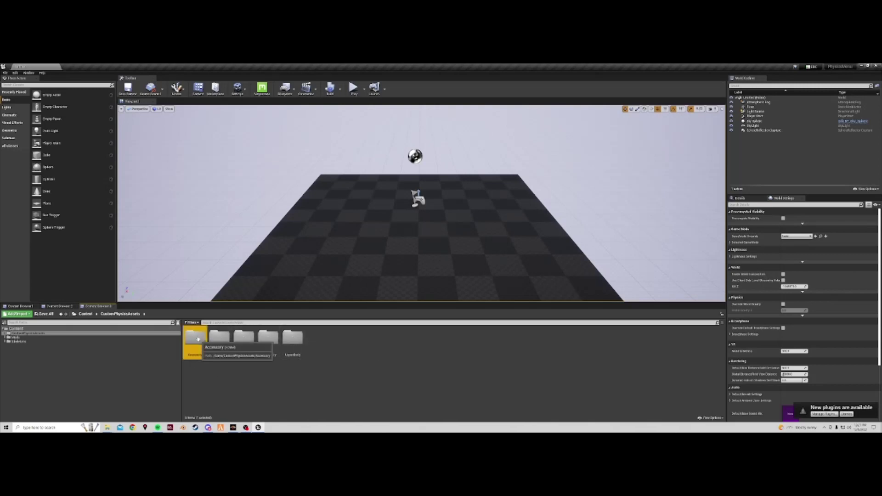
pyautogui.doubleClick(193, 344)
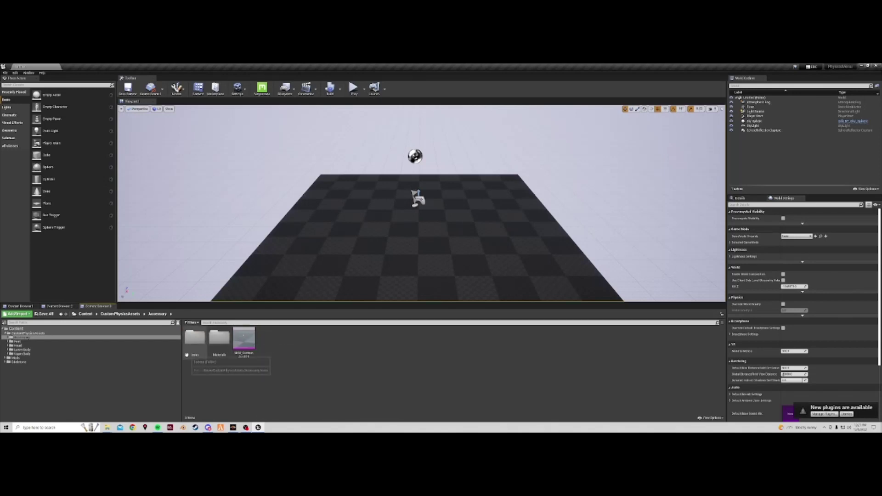
# Expand the Mods folder down to the PhysicsMenu meshes and examine the headband assets under Accessory.
pyautogui.click(8, 357)
pyautogui.click(7, 358)
pyautogui.click(8, 362)
pyautogui.click(13, 366)
pyautogui.click(22, 366)
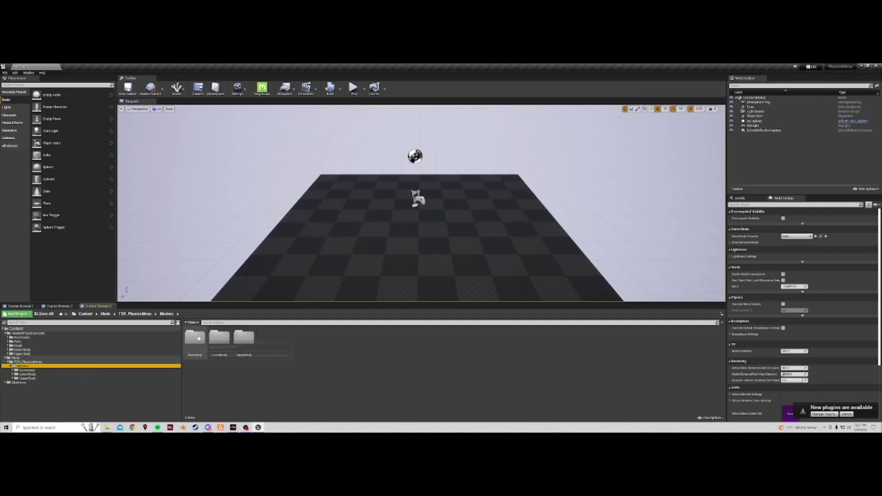
pyautogui.doubleClick(205, 343)
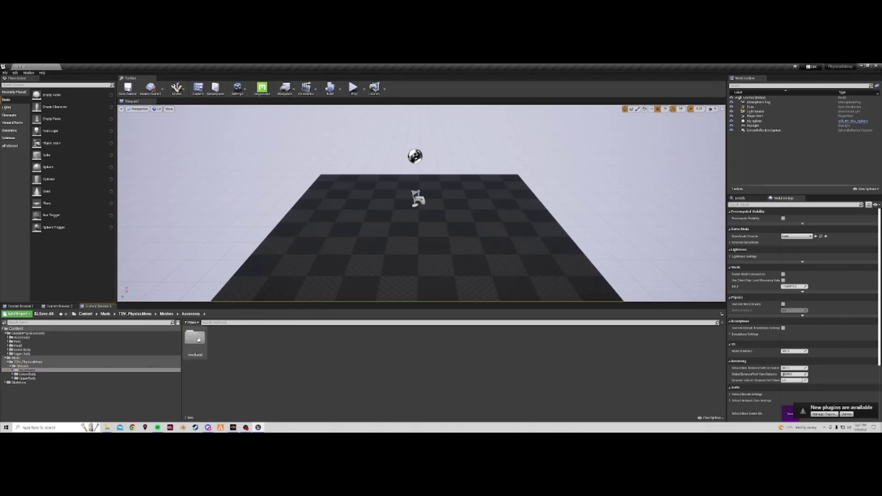
pyautogui.doubleClick(200, 340)
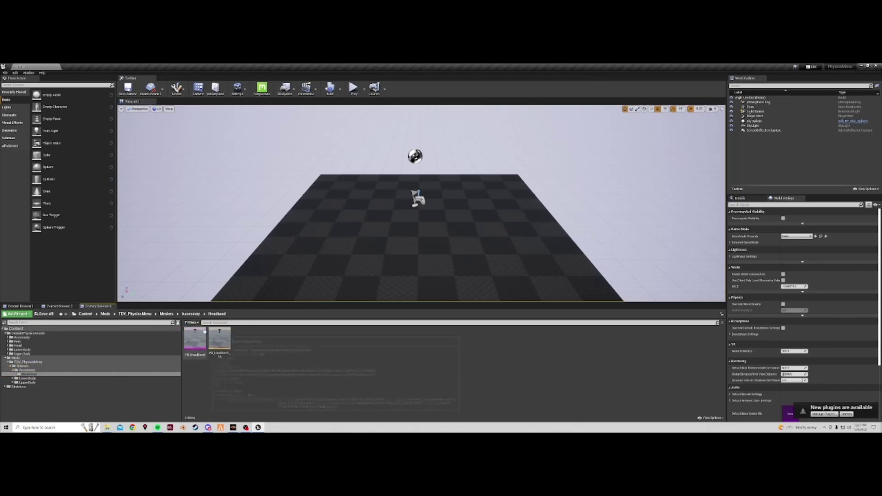
# Examine the meshes in the LowerBody and UpperBody folders, including the hoodies subfolder.
pyautogui.click(166, 313)
pyautogui.doubleClick(220, 340)
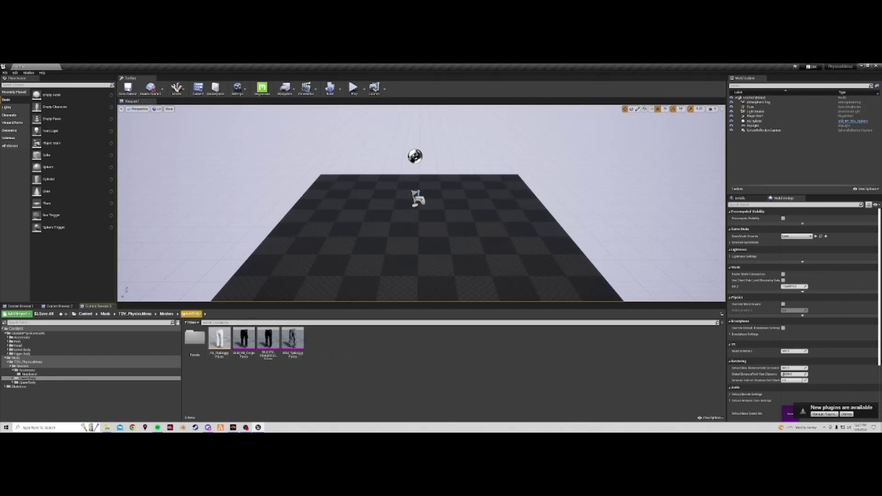
pyautogui.click(166, 314)
pyautogui.doubleClick(244, 339)
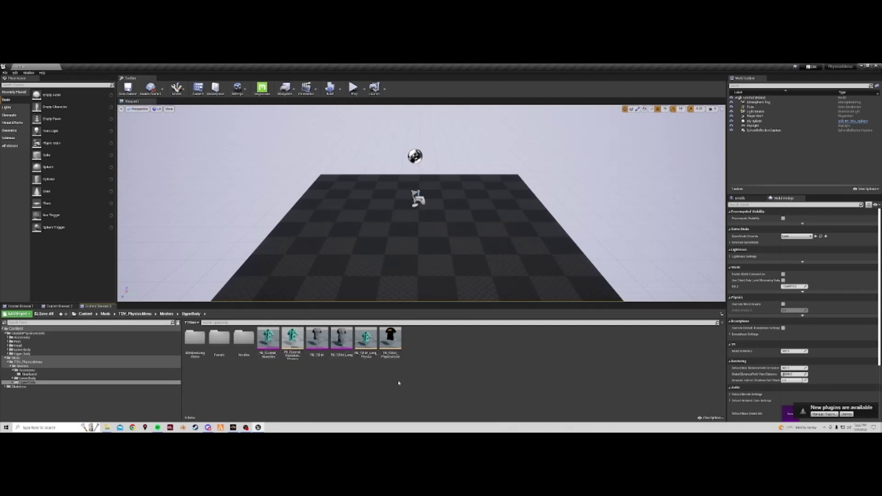
pyautogui.doubleClick(244, 338)
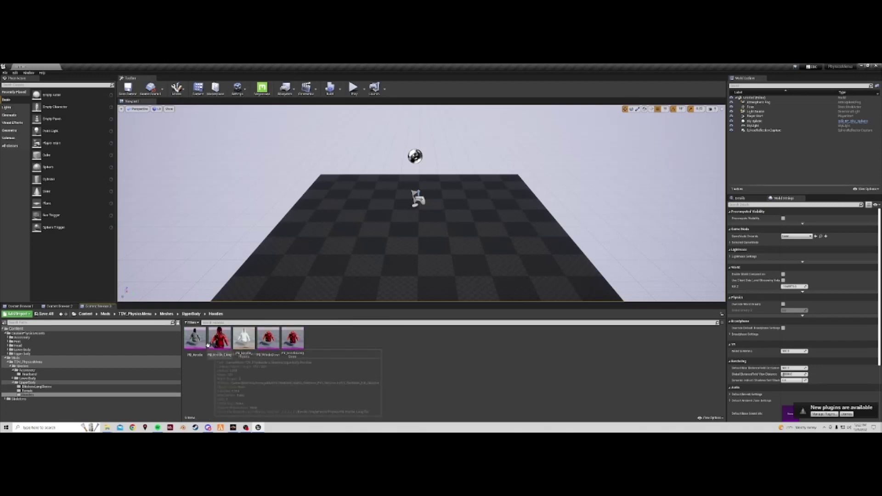
pyautogui.click(166, 314)
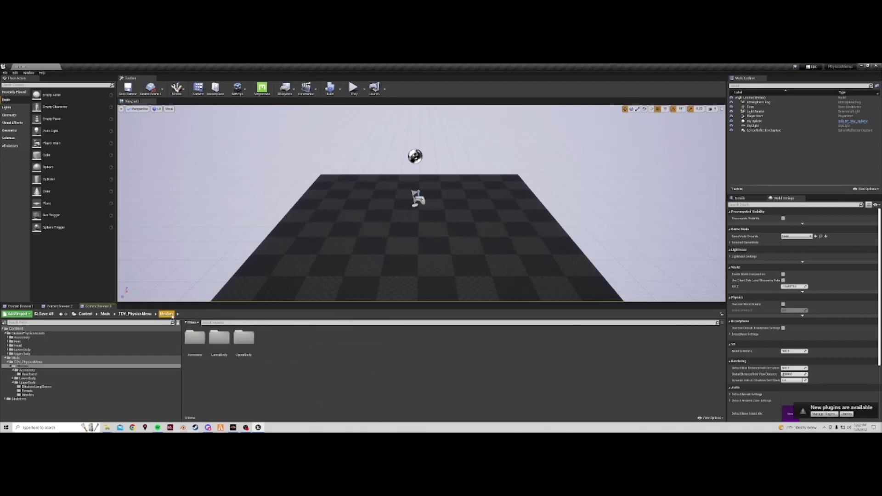
# Examine the long-sleeve and Female subfolders of the UpperBody meshes.
pyautogui.doubleClick(243, 339)
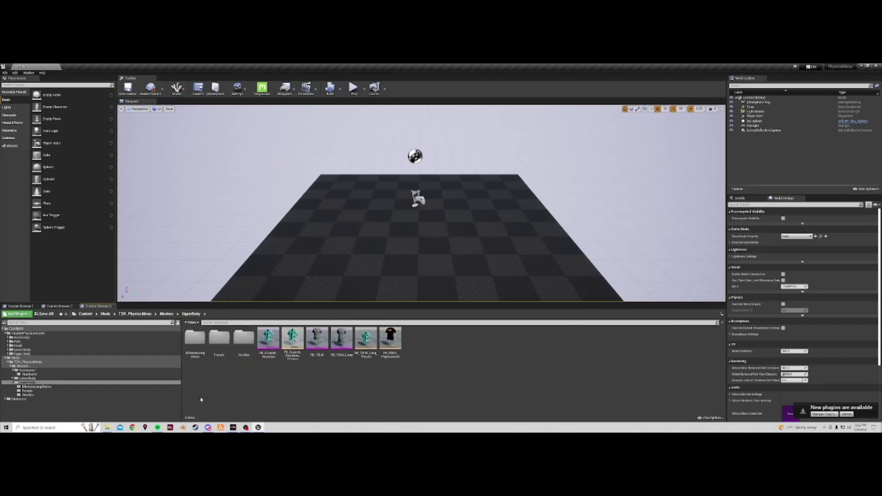
pyautogui.doubleClick(208, 354)
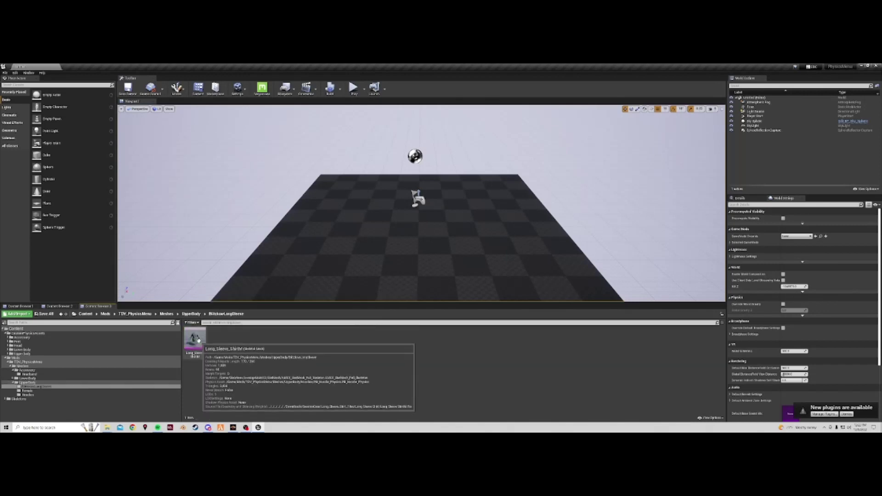
pyautogui.click(191, 314)
pyautogui.doubleClick(219, 339)
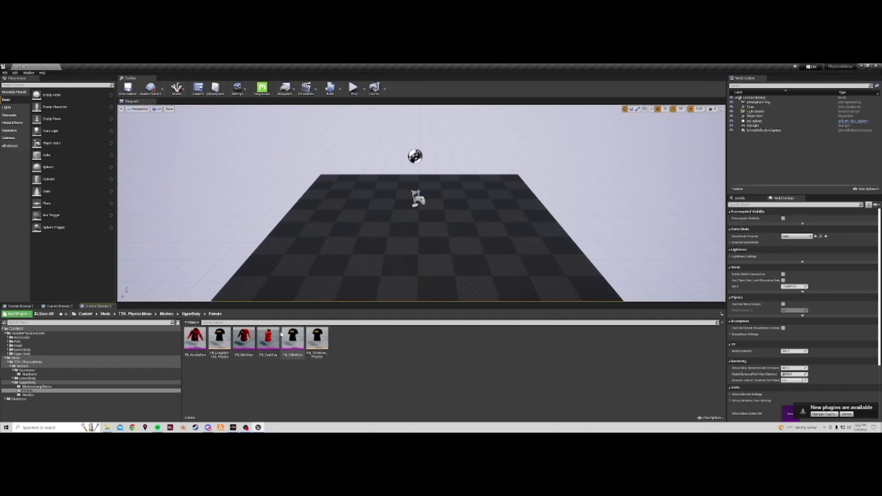
# Open the female T-shirt, tank top, long-sleeve shirt and hoodie meshes for inspection and maximize the mesh editor window.
pyautogui.doubleClick(293, 339)
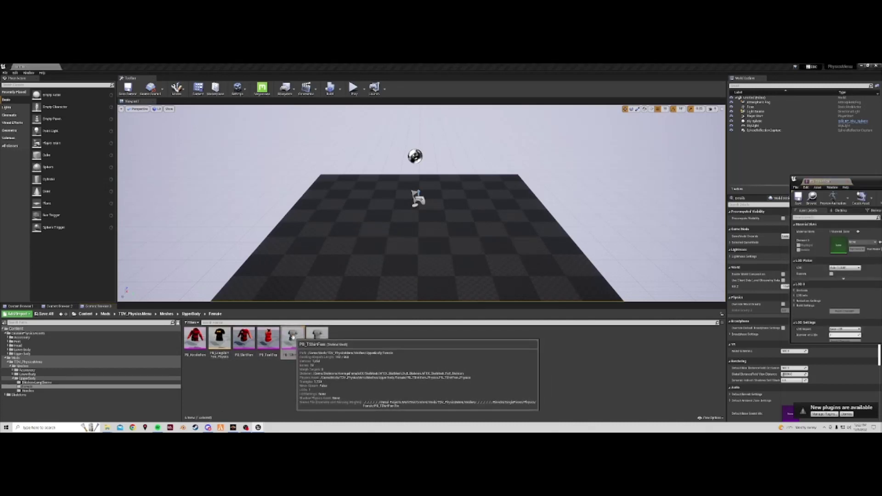
pyautogui.doubleClick(269, 337)
pyautogui.doubleClick(244, 339)
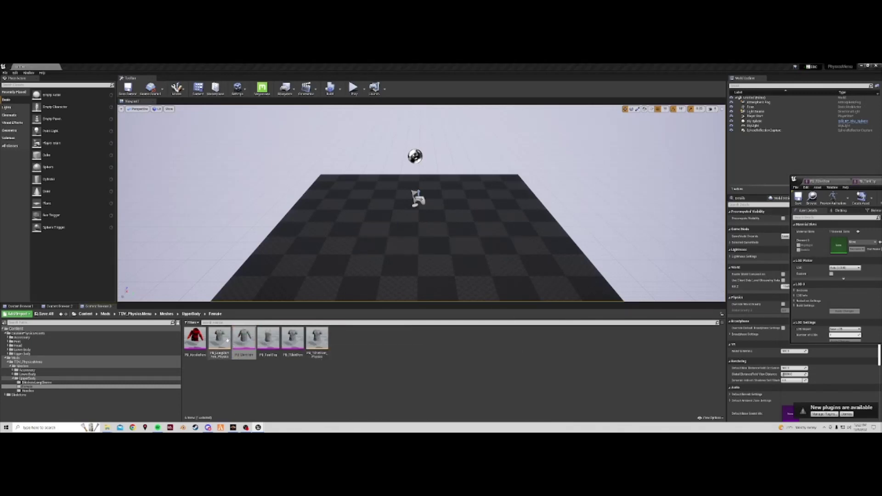
pyautogui.doubleClick(195, 338)
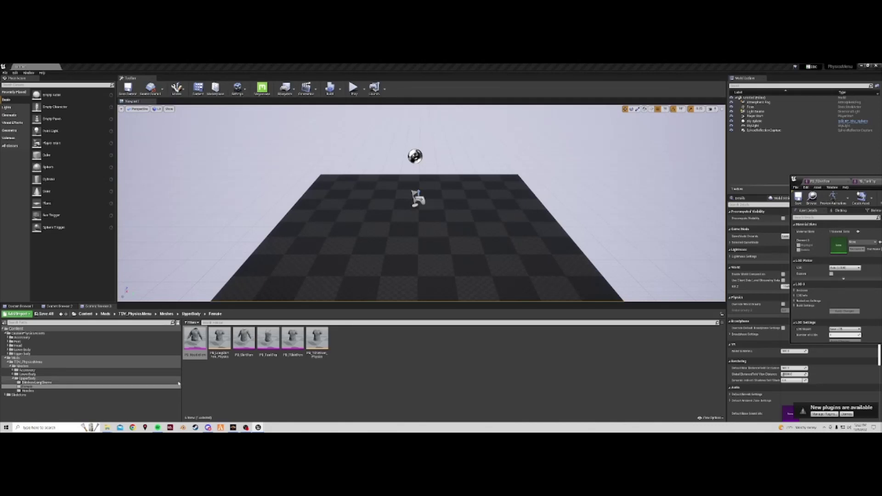
pyautogui.doubleClick(244, 336)
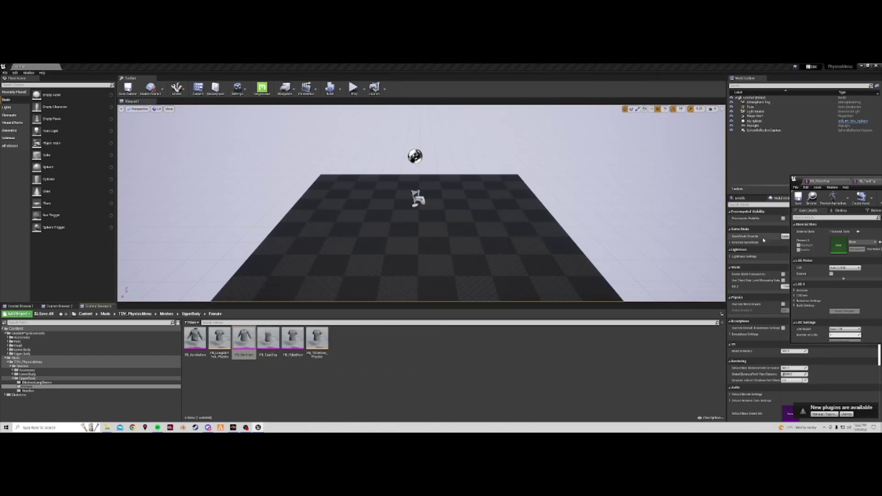
pyautogui.moveTo(843, 179); pyautogui.dragTo(533, 64)
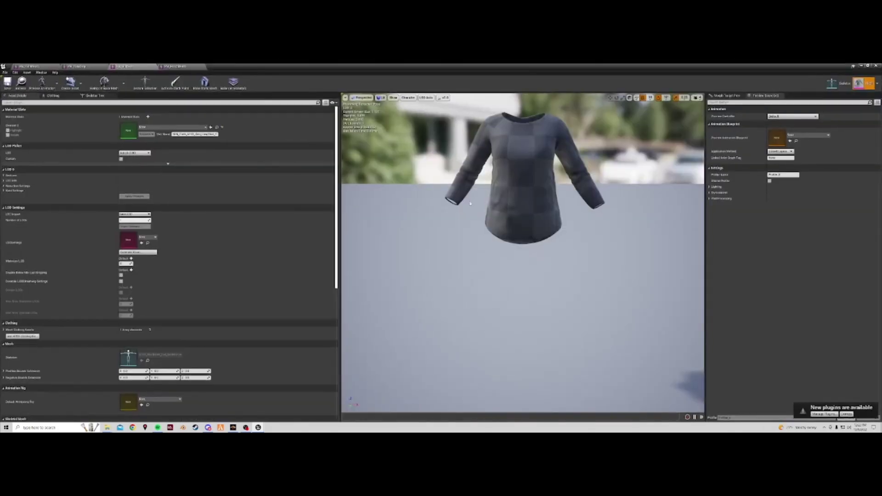
# Select the Master bone in the female hoodie's skeleton and move it slightly to preview the cloth physics.
pyautogui.click(174, 67)
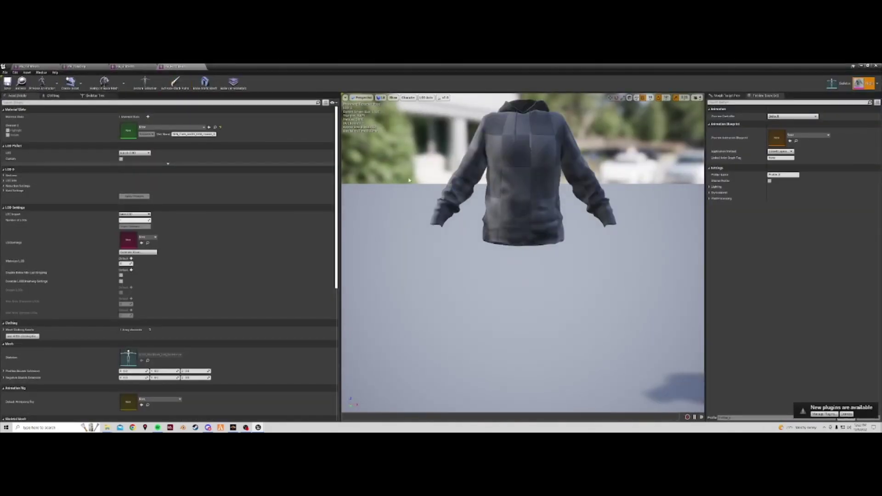
pyautogui.click(494, 213)
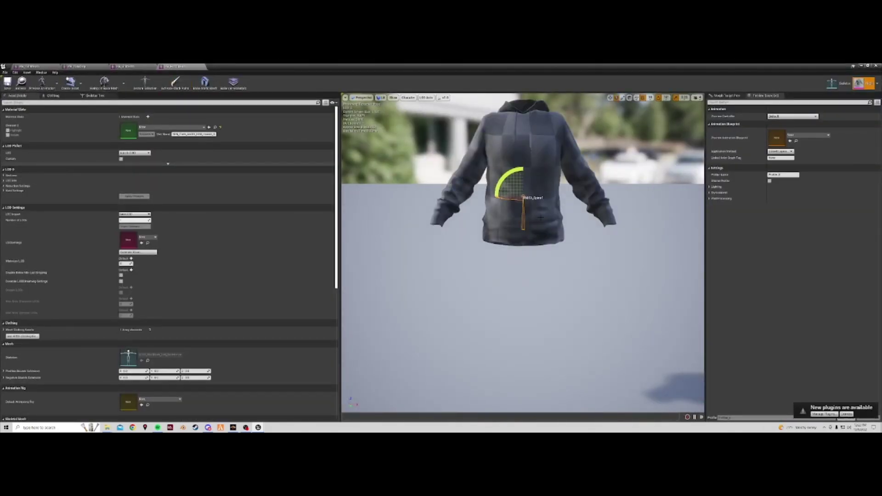
pyautogui.click(92, 96)
pyautogui.click(45, 110)
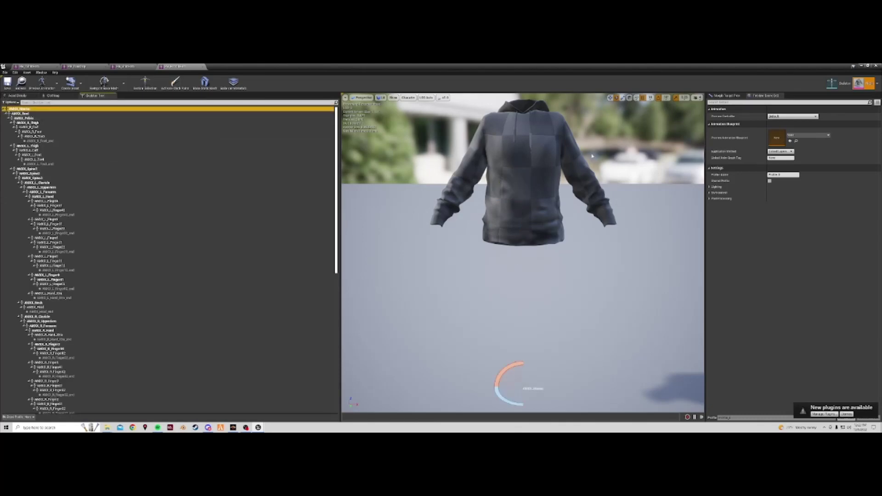
pyautogui.click(610, 98)
pyautogui.moveTo(515, 382); pyautogui.dragTo(514, 381)
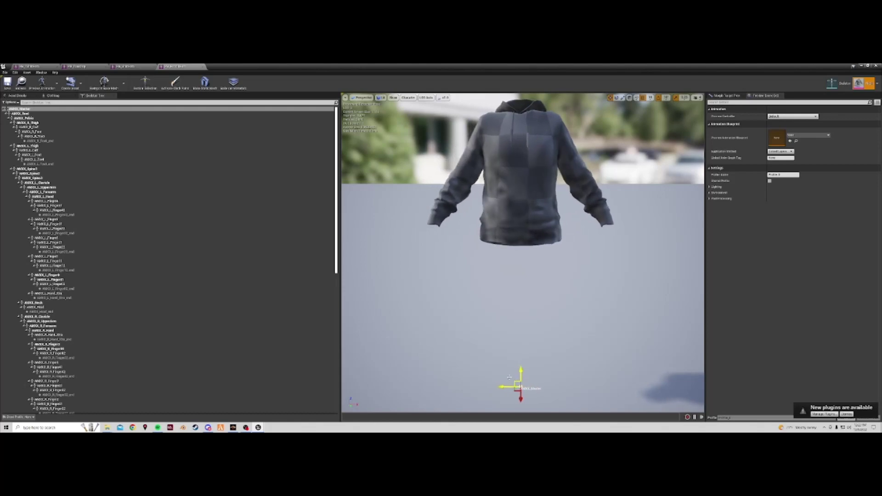
# Close all the open clothing mesh editors.
pyautogui.click(202, 67)
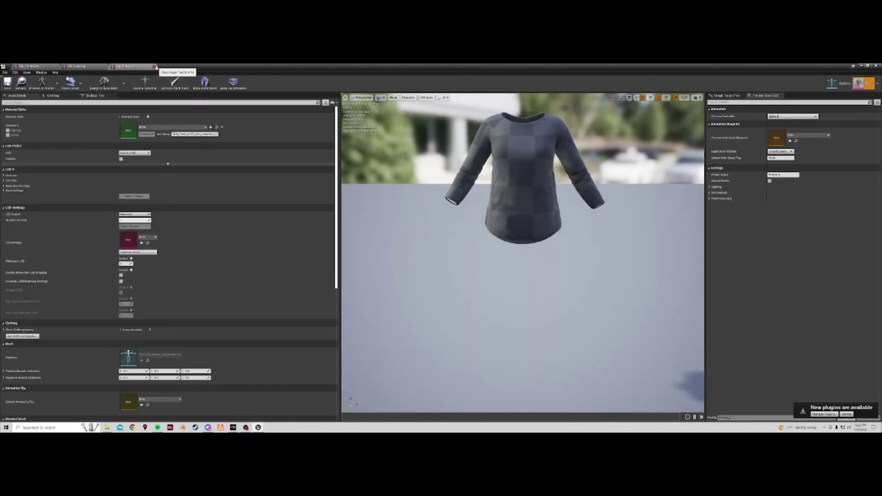
pyautogui.click(153, 67)
pyautogui.click(107, 68)
pyautogui.click(59, 67)
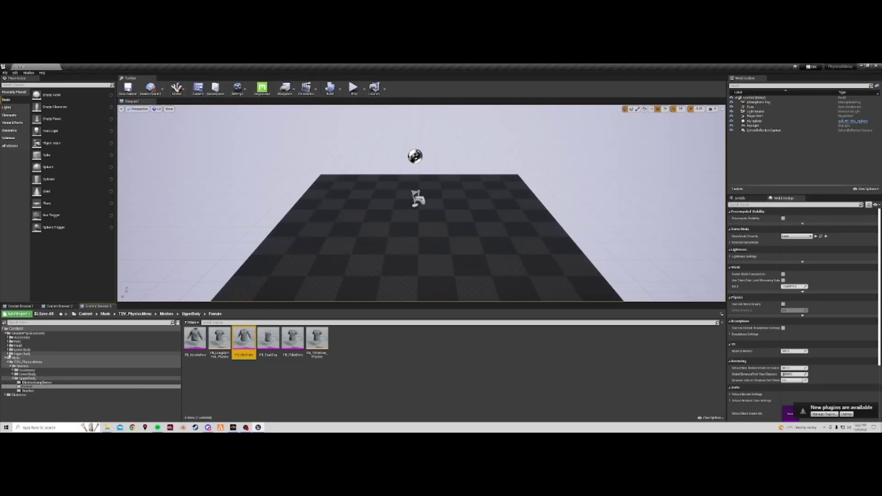
# Open the UpperBody folder in CustomPhysicsAssets and select the custom upper body mesh.
pyautogui.click(8, 354)
pyautogui.click(20, 354)
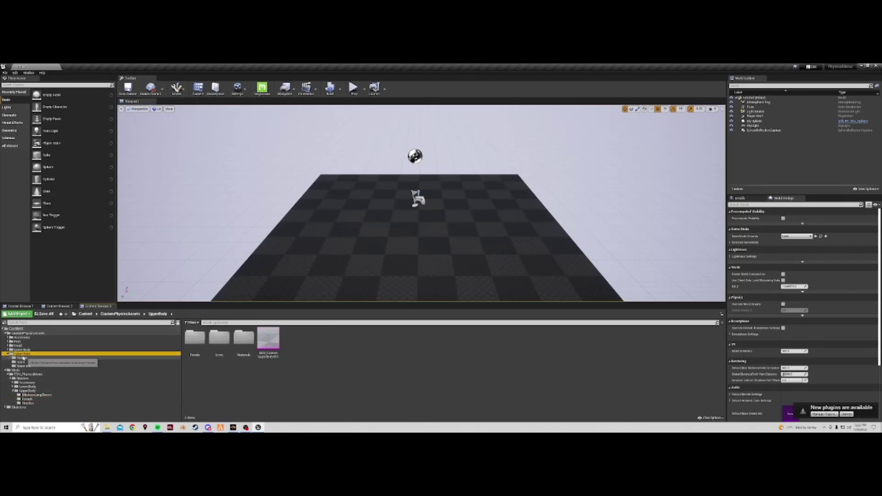
pyautogui.click(268, 343)
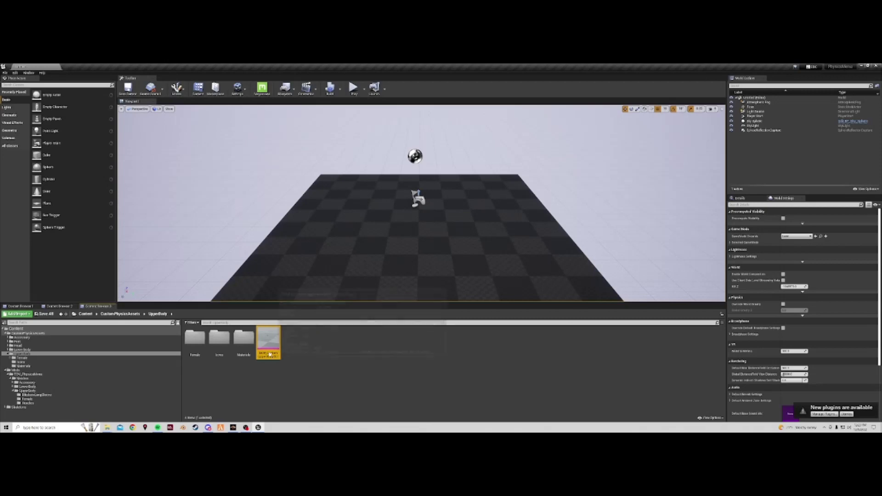
# Duplicate the custom upper body mesh to try its consecutive numbering, and delete the duplicates.
pyautogui.click(302, 355)
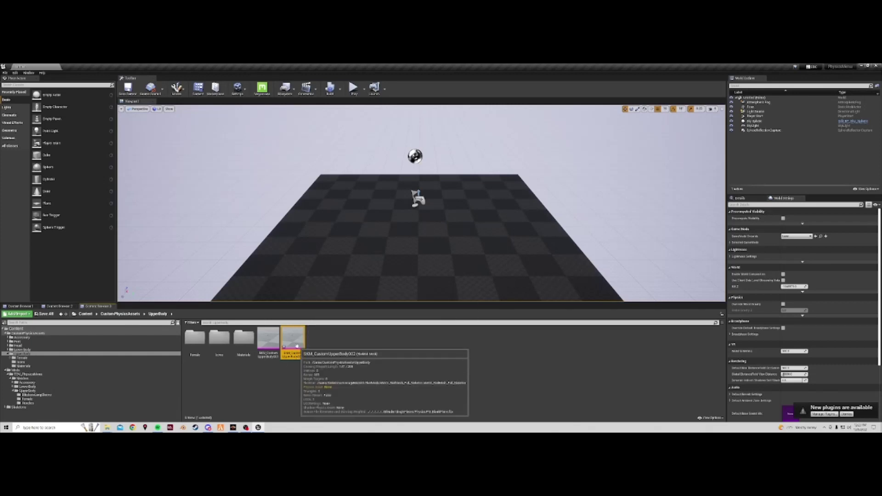
pyautogui.hotkey('ctrl', 'w')
pyautogui.press('Return')
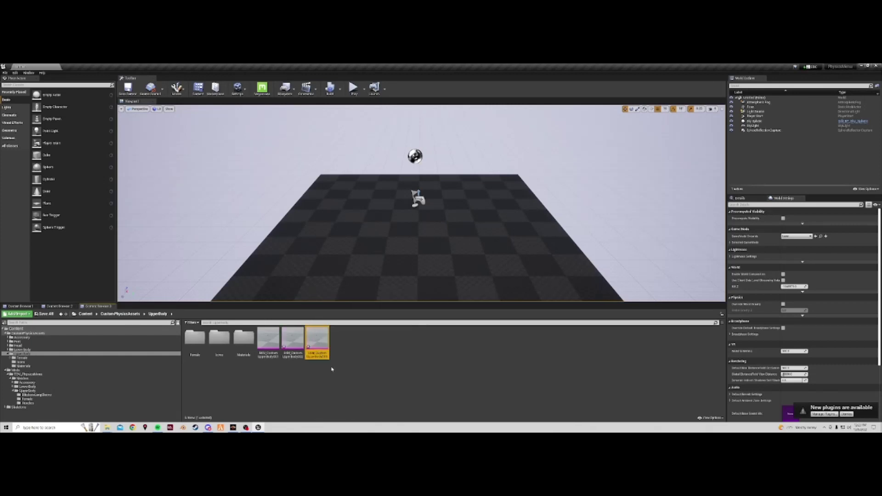
pyautogui.keyDown('ctrl'); pyautogui.click(293, 341); pyautogui.keyUp('ctrl')
pyautogui.press('Delete')
pyautogui.click(432, 326)
pyautogui.click(269, 342)
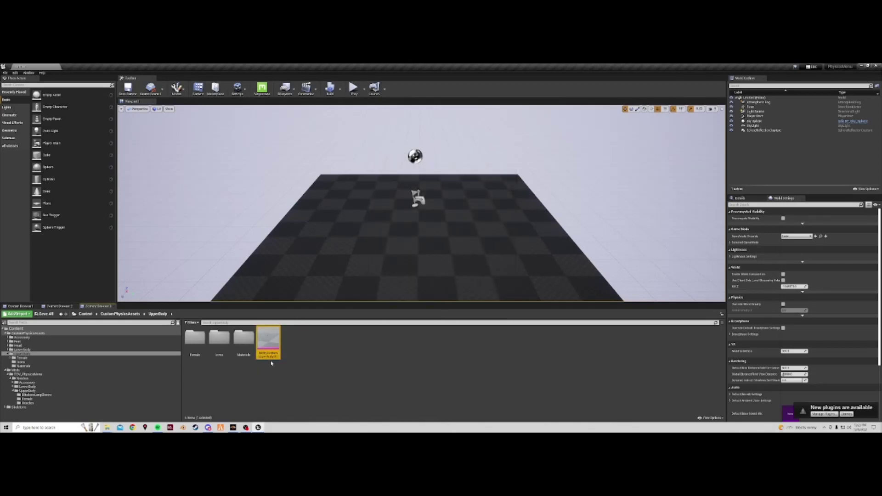
# Check the custom upper body material in the Materials subfolder and return to the UpperBody folder.
pyautogui.doubleClick(243, 339)
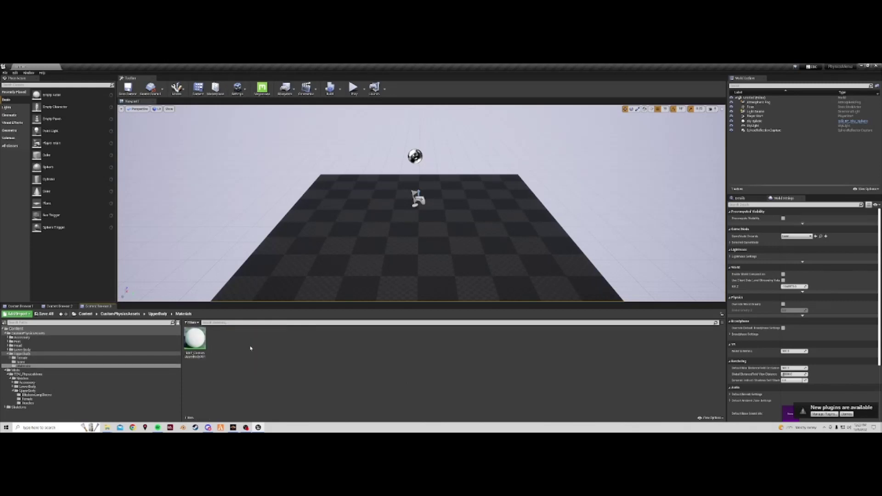
pyautogui.click(205, 357)
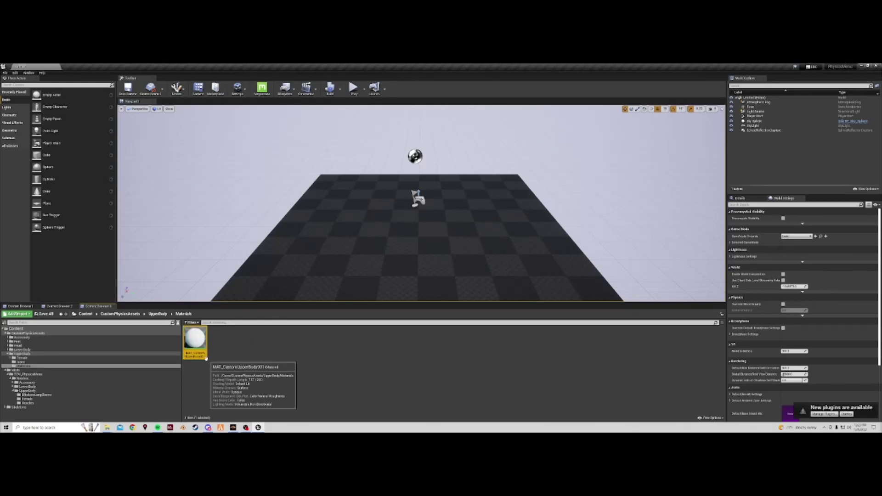
pyautogui.click(158, 314)
# Duplicate the custom upper body mesh and edit the number at the end of the copy's name.
pyautogui.click(271, 340)
pyautogui.hotkey('ctrl', 'w')
pyautogui.write('P')
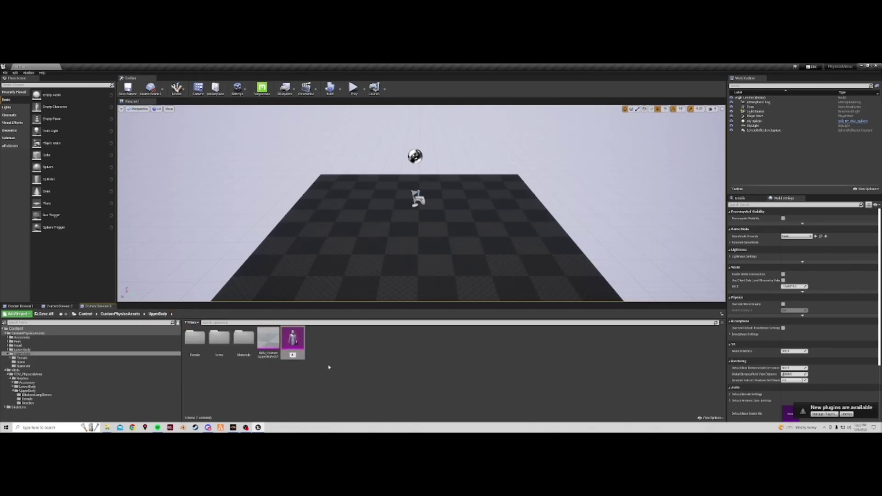
pyautogui.press('BackSpace')
pyautogui.click(326, 351)
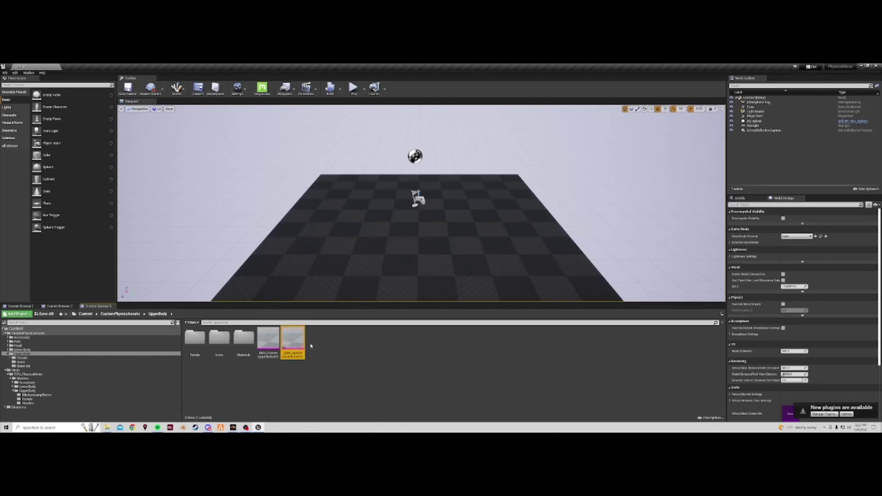
pyautogui.press('F2')
pyautogui.press('Right')
pyautogui.press('Return')
# Duplicate the custom upper body material in the Materials subfolder and edit the copy's number to match the mesh.
pyautogui.doubleClick(243, 338)
pyautogui.hotkey('ctrl', 'w')
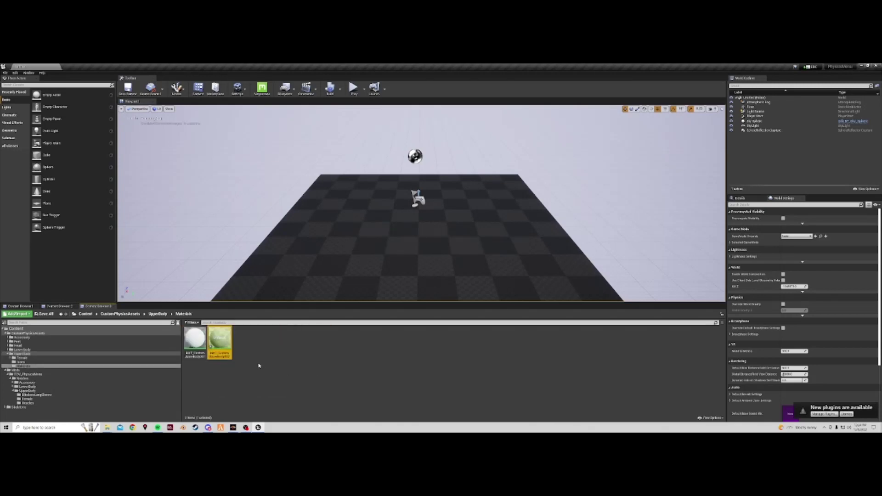
pyautogui.press('F2')
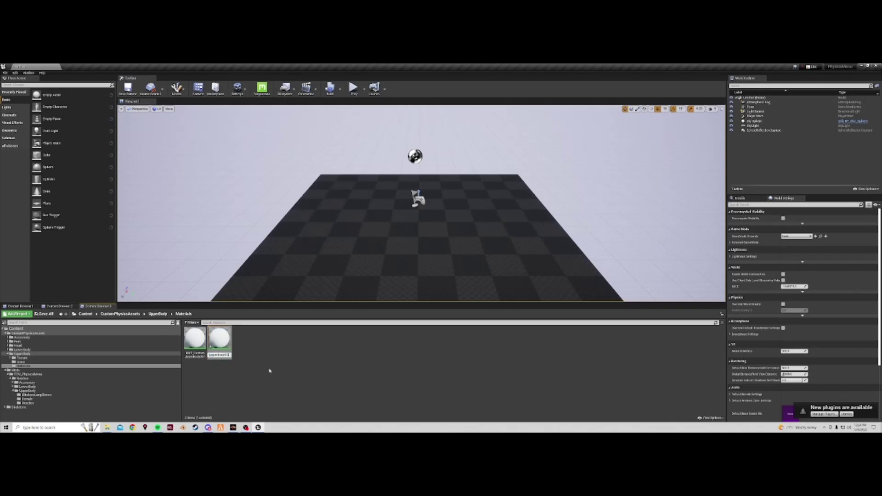
pyautogui.press('Return')
pyautogui.moveTo(223, 341)
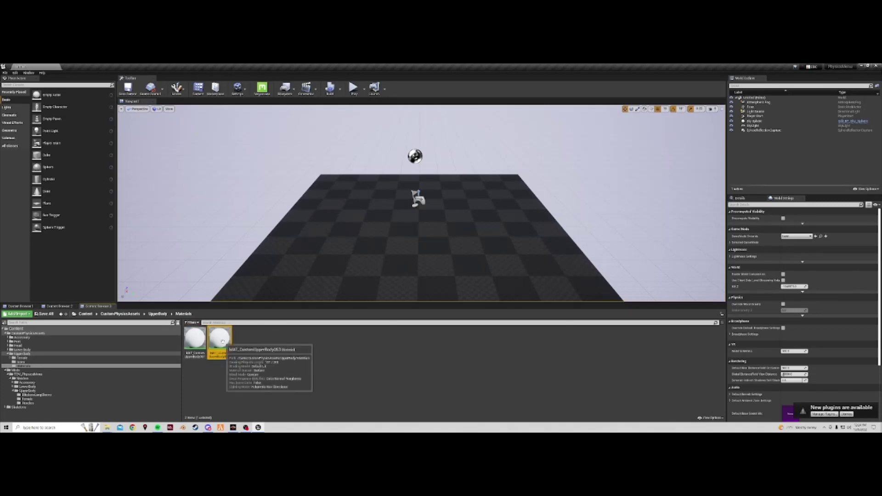
# Delete the duplicated upper body material and the duplicated upper body mesh.
pyautogui.press('Delete')
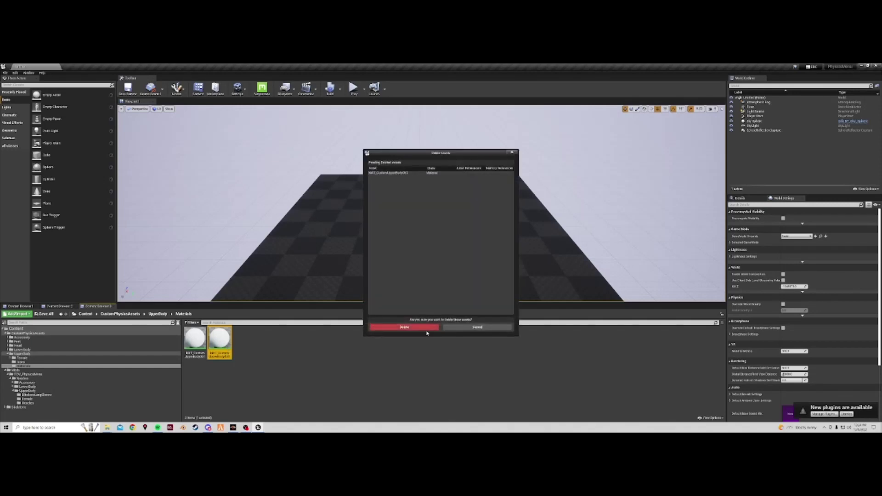
pyautogui.click(427, 328)
pyautogui.click(158, 314)
pyautogui.moveTo(299, 347)
pyautogui.press('Delete')
pyautogui.click(434, 327)
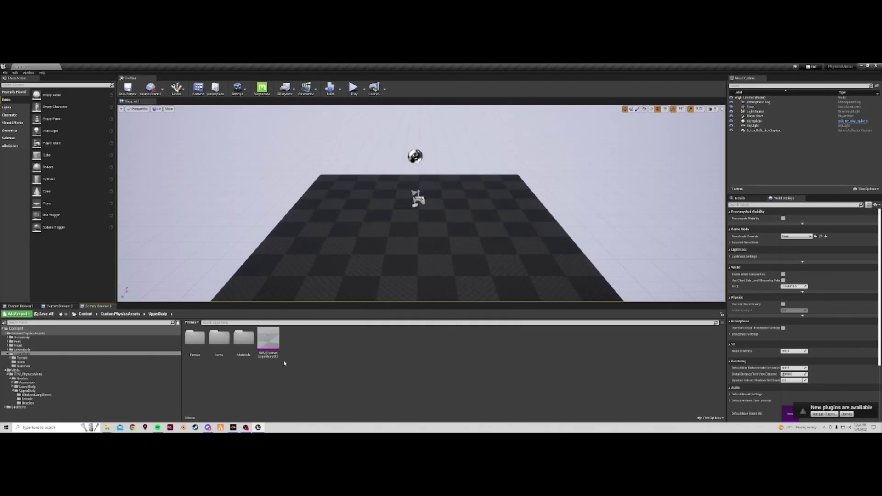
# Inspect the upper body icon texture in the Icons subfolder and return to the UpperBody folder.
pyautogui.doubleClick(224, 343)
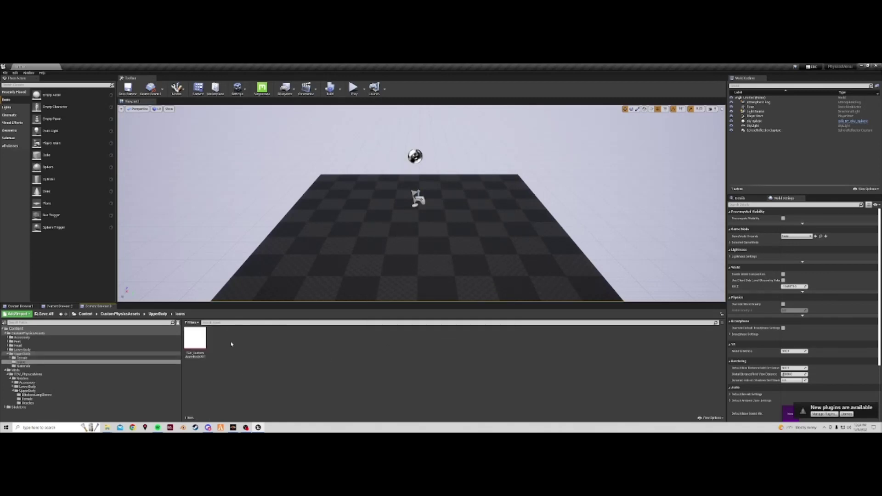
pyautogui.click(201, 338)
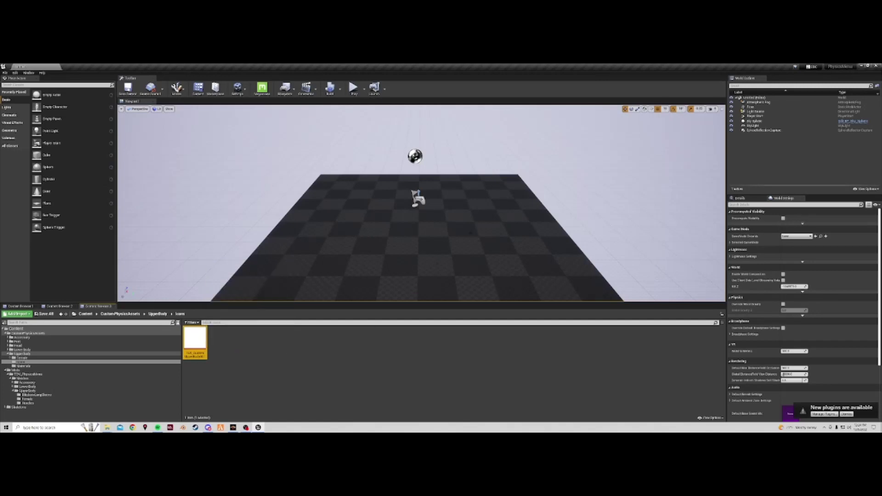
pyautogui.click(157, 314)
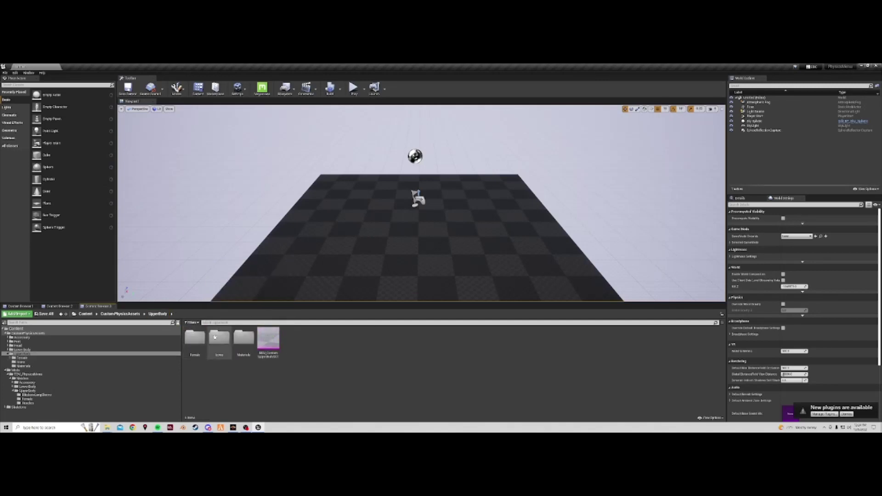
# Place the custom upper body mesh in the level near the front edge of the floor.
pyautogui.moveTo(268, 342); pyautogui.dragTo(382, 259)
pyautogui.doubleClick(243, 338)
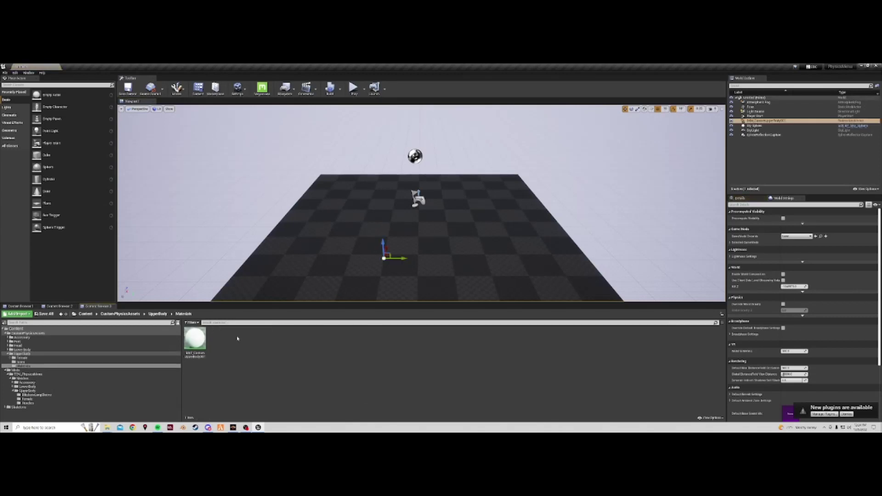
pyautogui.moveTo(194, 342); pyautogui.dragTo(222, 338)
pyautogui.click(157, 314)
pyautogui.moveTo(349, 248); pyautogui.dragTo(317, 275, button='right')
pyautogui.press('w')
pyautogui.moveTo(547, 192); pyautogui.dragTo(531, 248, button='right')
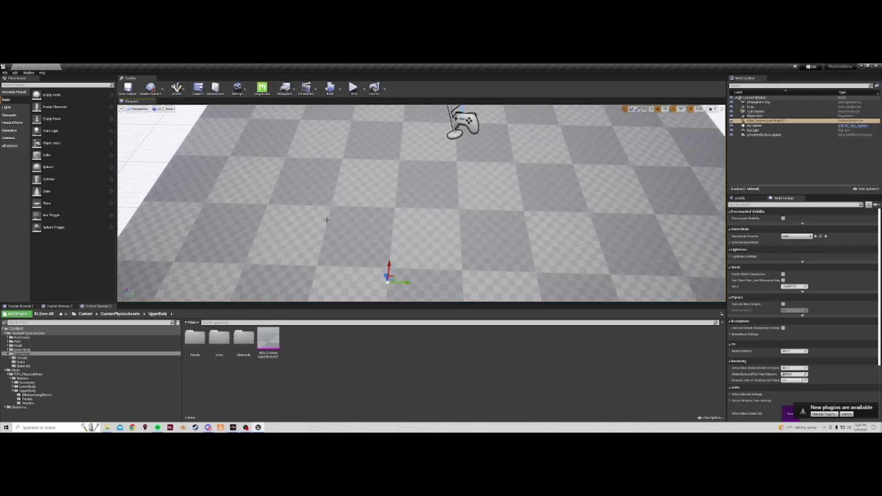
# Take a screen snip of the viewport area around the placed mesh, open it and close the preview.
pyautogui.press('super+shift+s')
pyautogui.moveTo(302, 142); pyautogui.dragTo(464, 280)
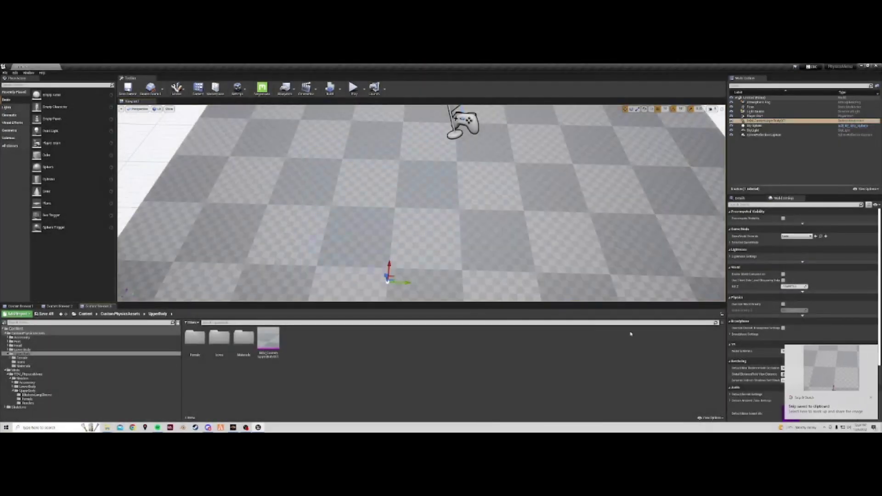
pyautogui.click(827, 372)
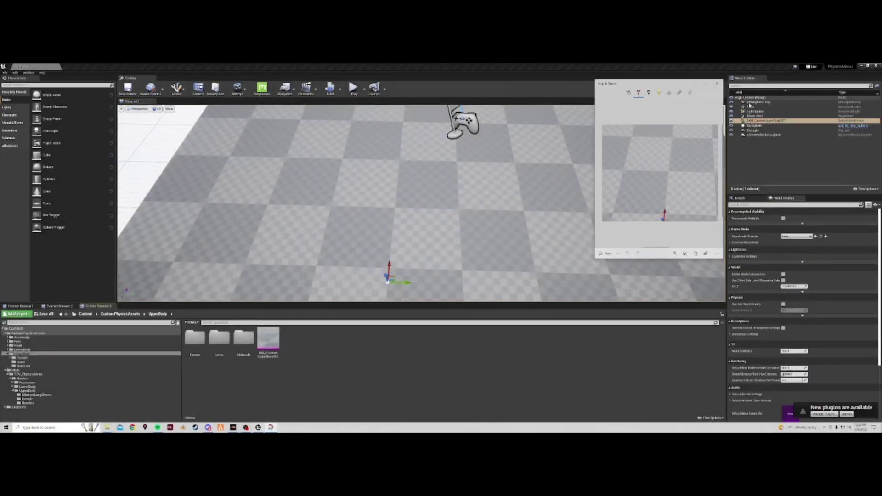
pyautogui.click(717, 83)
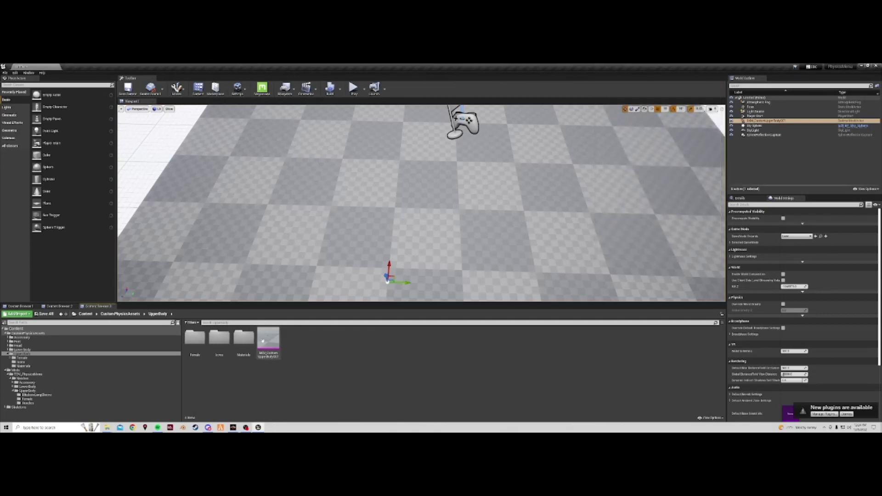
# Check the naming of the upper body icon texture against the custom mesh in the UpperBody folder.
pyautogui.doubleClick(219, 339)
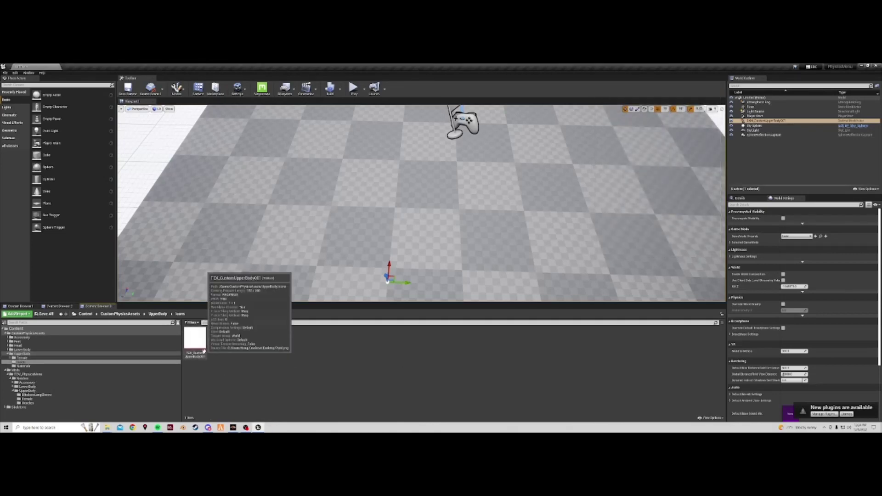
pyautogui.click(201, 355)
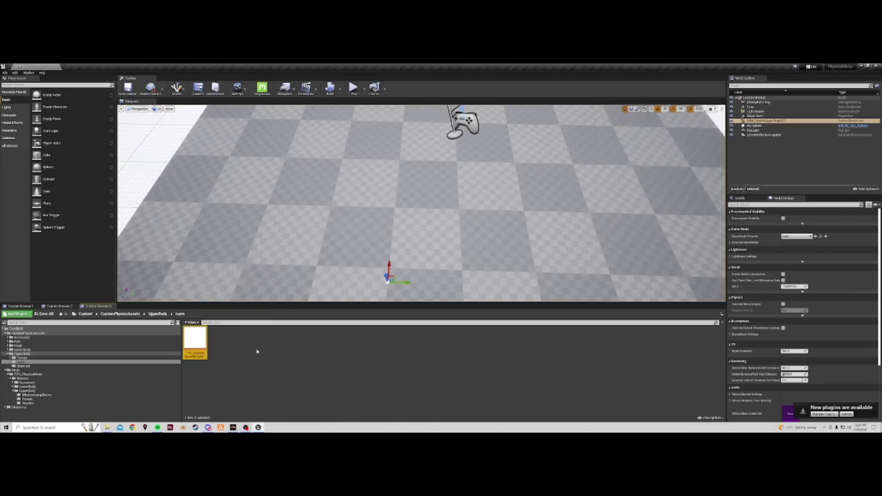
pyautogui.click(157, 313)
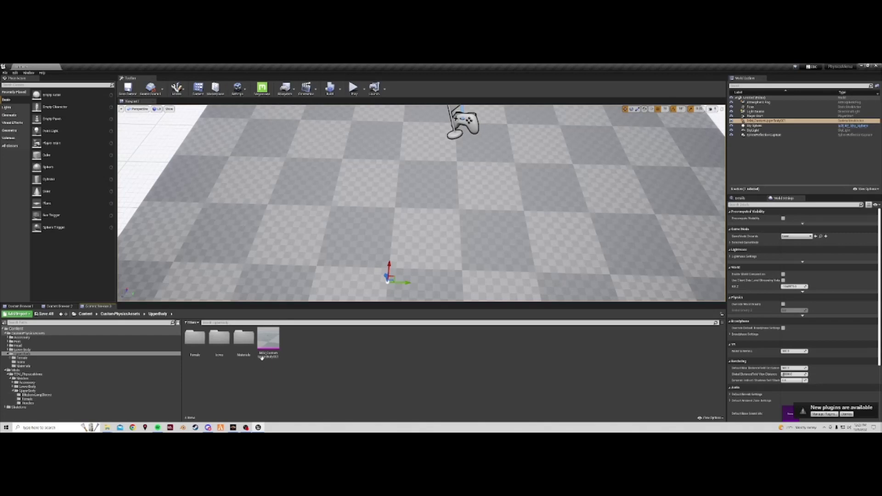
pyautogui.moveTo(271, 354)
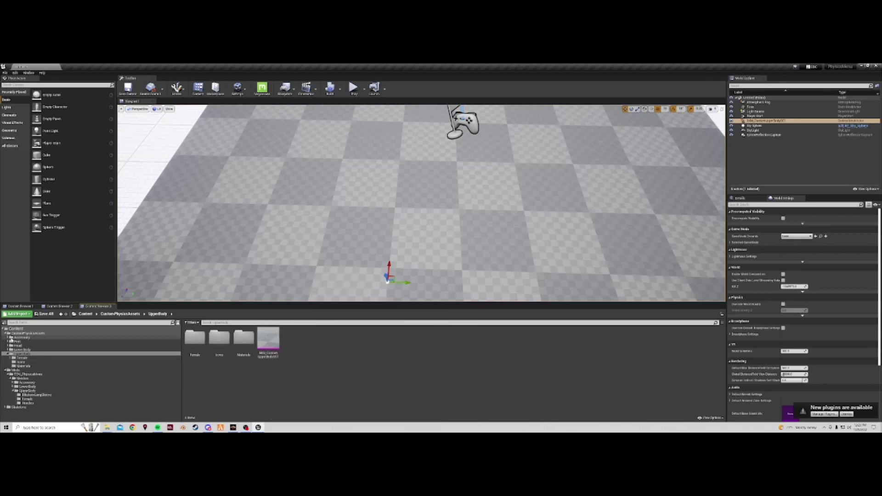
# Create a T-shirts folder inside the custom UpperBody folder, with a number range at the end of its name.
pyautogui.rightClick(329, 345)
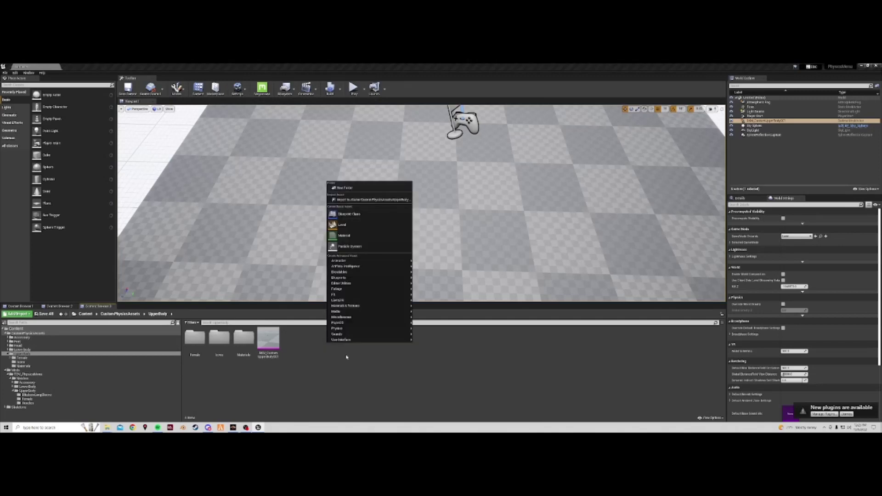
pyautogui.click(344, 188)
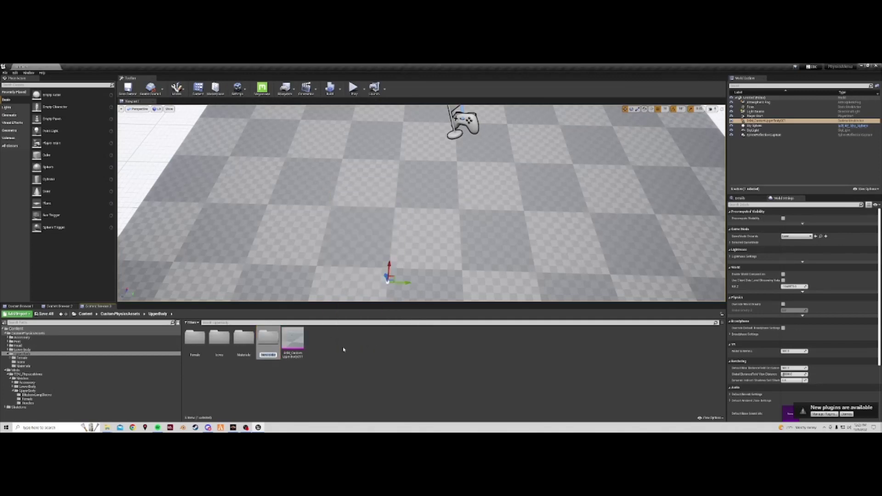
pyautogui.click(268, 350)
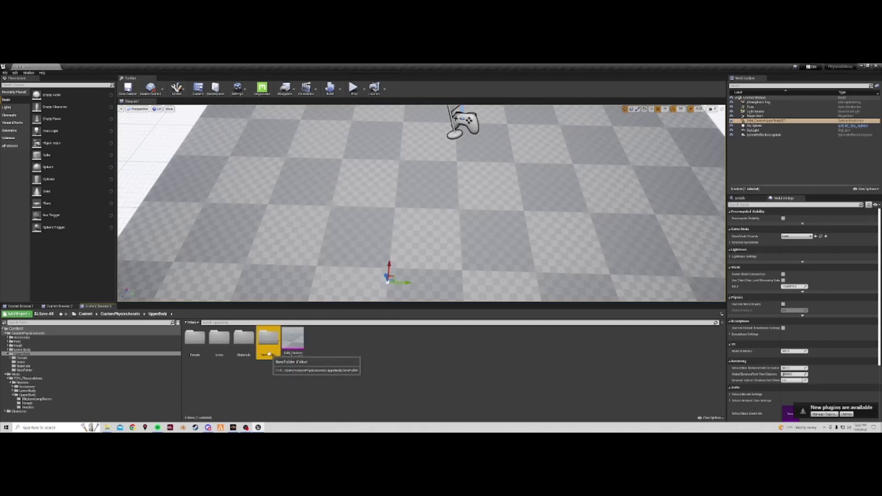
pyautogui.click(269, 354)
pyautogui.write('Tutorial')
pyautogui.write('s')
pyautogui.write('00')
pyautogui.write('1-008')
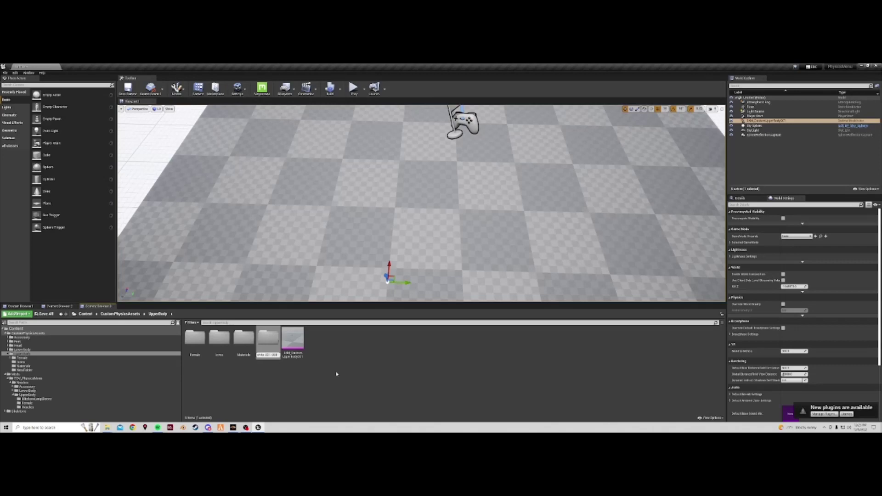
pyautogui.press('Return')
# Create another folder named Hoodies_001-100 inside the custom UpperBody folder.
pyautogui.rightClick(336, 374)
pyautogui.click(375, 217)
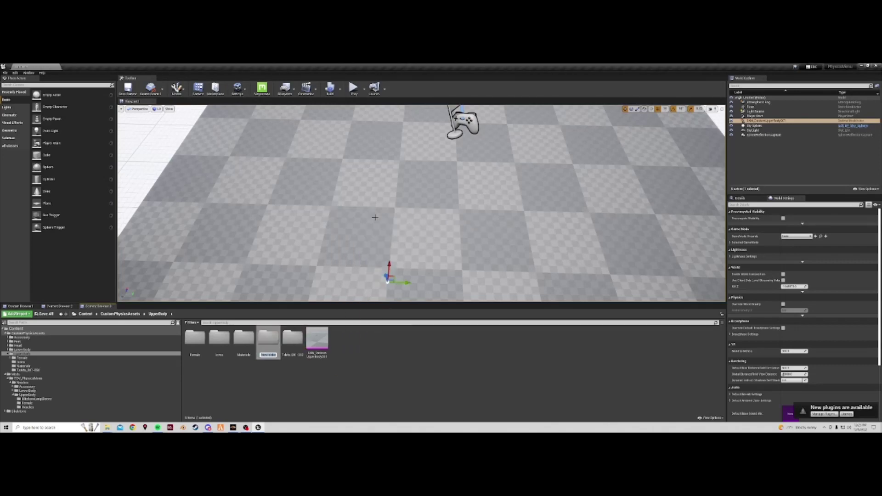
pyautogui.write('Hoodies')
pyautogui.write('_001-100')
pyautogui.press('Return')
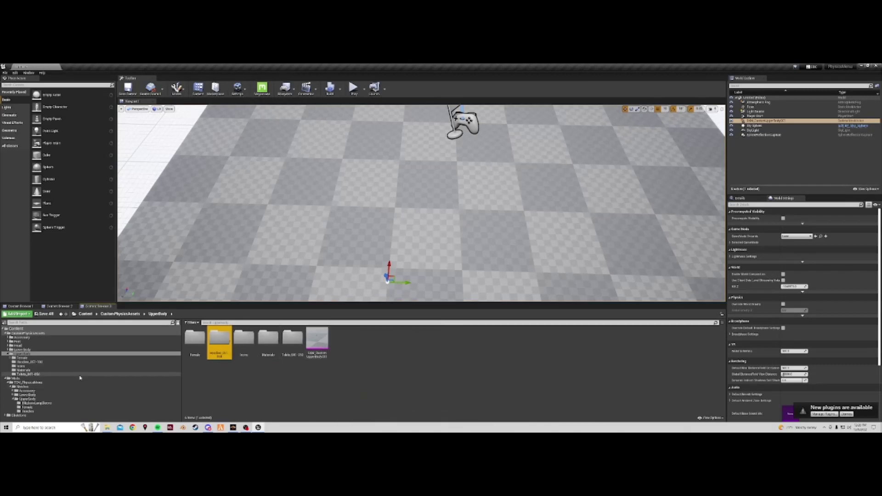
# Preview the HoodieLongDown mesh from the template's UpperBody Hoodies folder and close its editor.
pyautogui.click(34, 399)
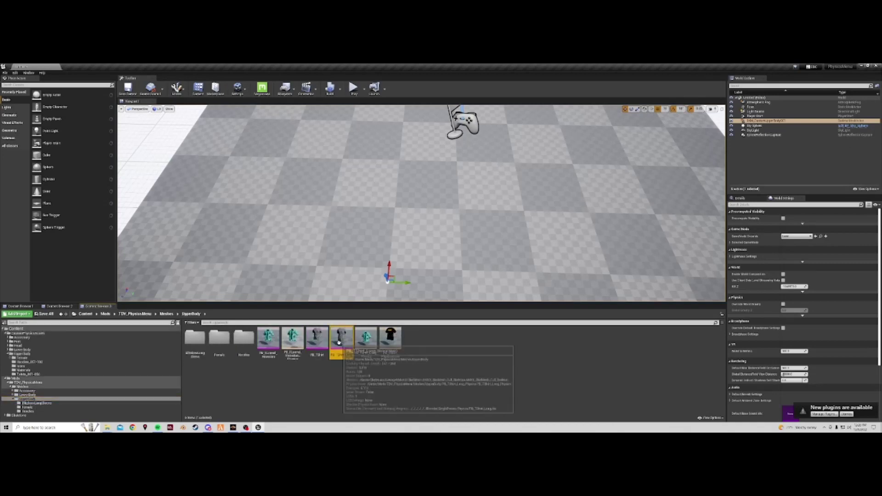
pyautogui.doubleClick(243, 337)
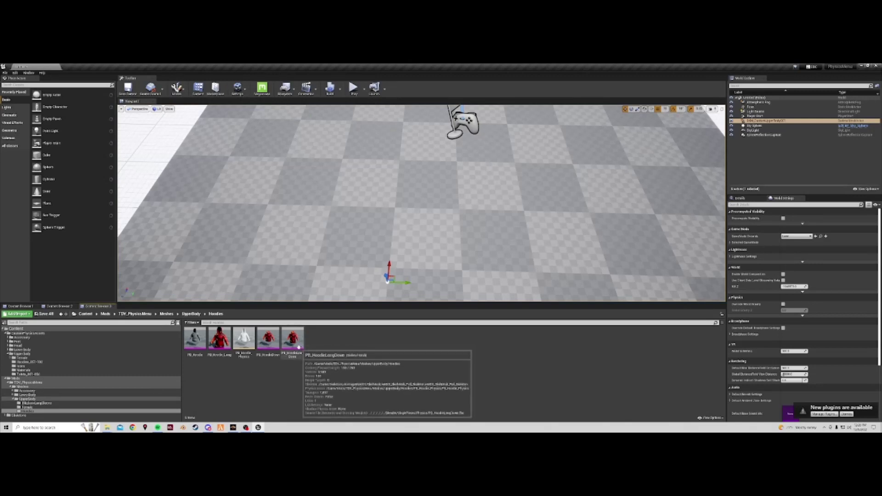
pyautogui.doubleClick(292, 340)
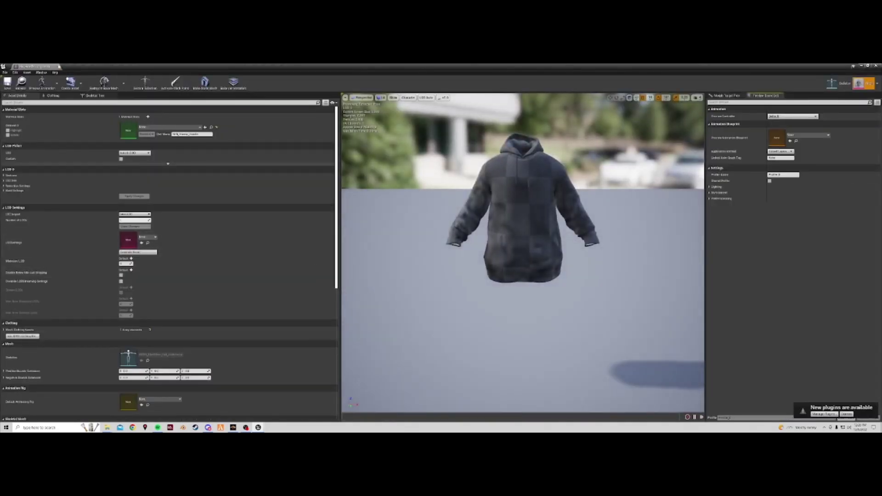
pyautogui.click(57, 66)
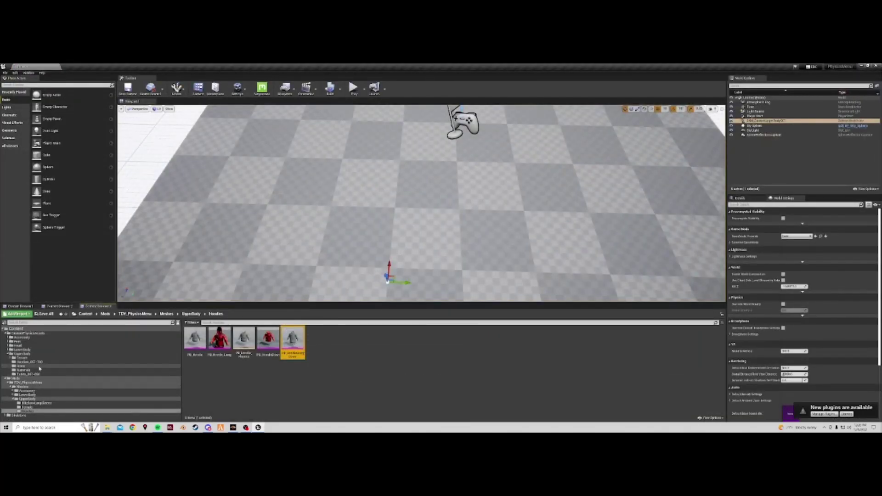
# Copy the HoodieLongDown mesh into the CustomPhysicsAssets UpperBody folder and open that folder.
pyautogui.moveTo(293, 343); pyautogui.dragTo(29, 355)
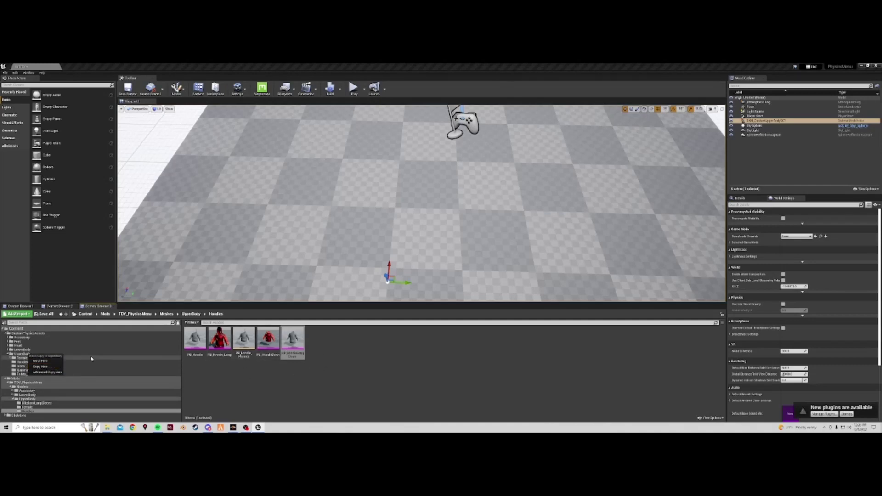
pyautogui.click(41, 367)
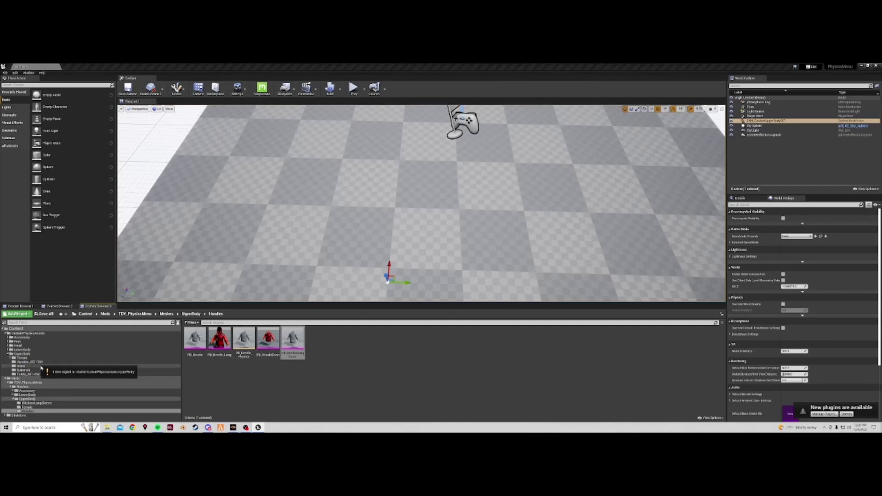
pyautogui.click(22, 354)
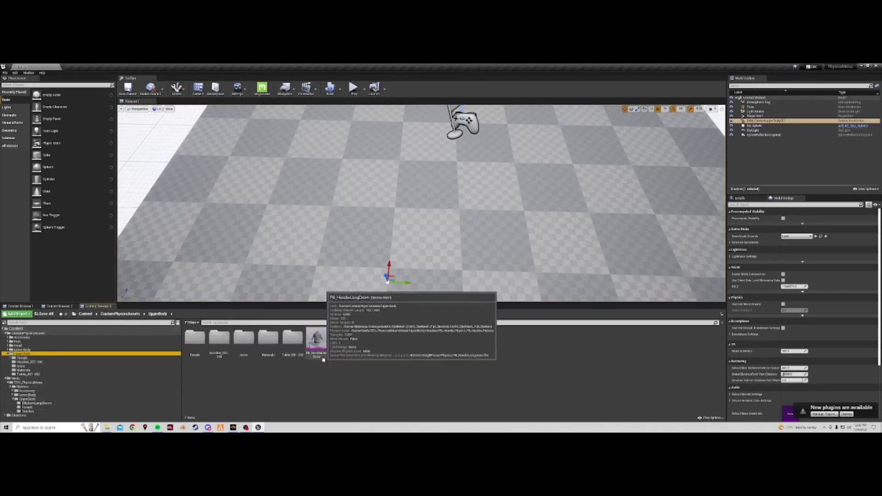
# Rename the copied hoodie mesh as SKM_CustomUpperBody051.
pyautogui.click(320, 341)
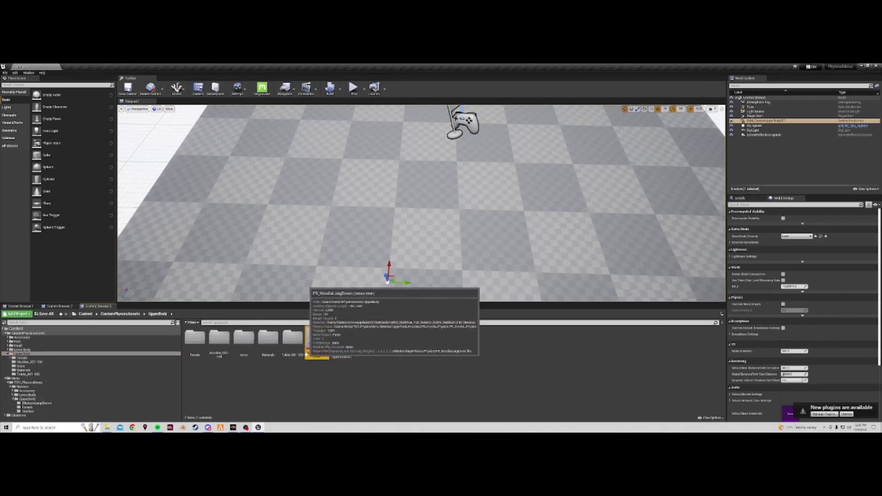
pyautogui.press('F2')
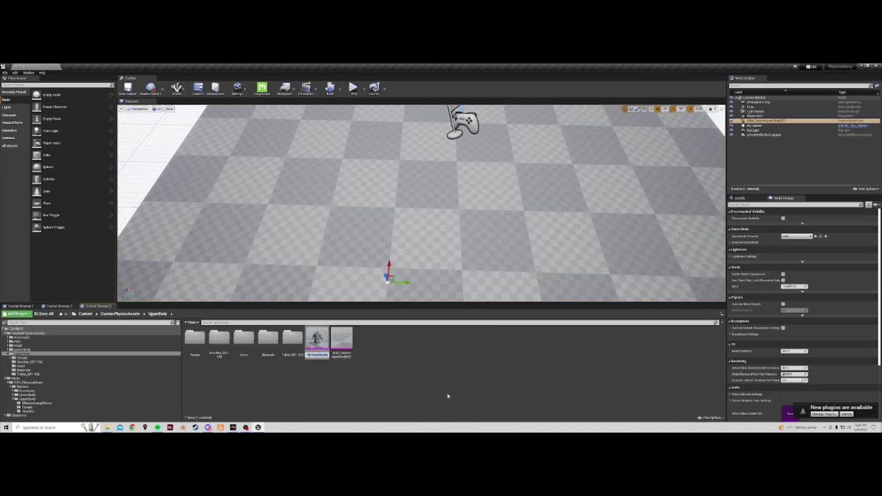
pyautogui.write('SKM_CustomUpper')
pyautogui.write('51')
pyautogui.press('Return')
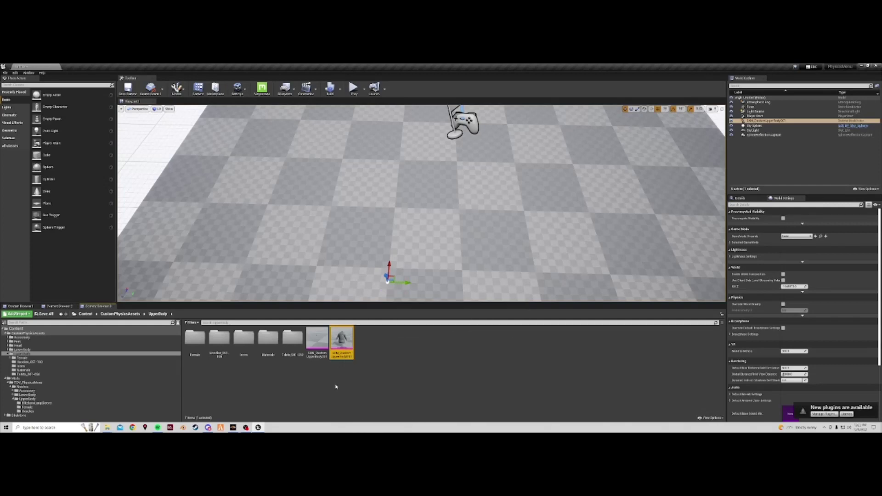
# Duplicate the existing upper body material in the Materials folder and name the copy MAT_CustomUpperBody051.
pyautogui.doubleClick(268, 339)
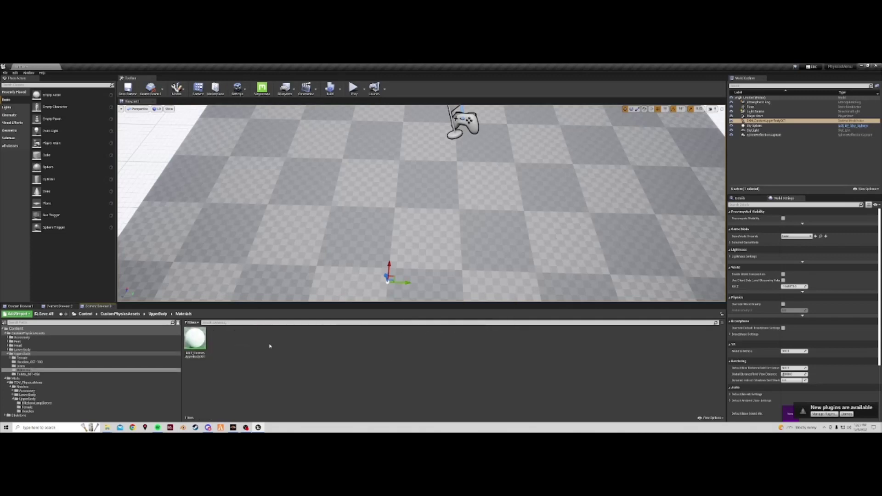
pyautogui.click(192, 345)
pyautogui.hotkey('ctrl', 'w')
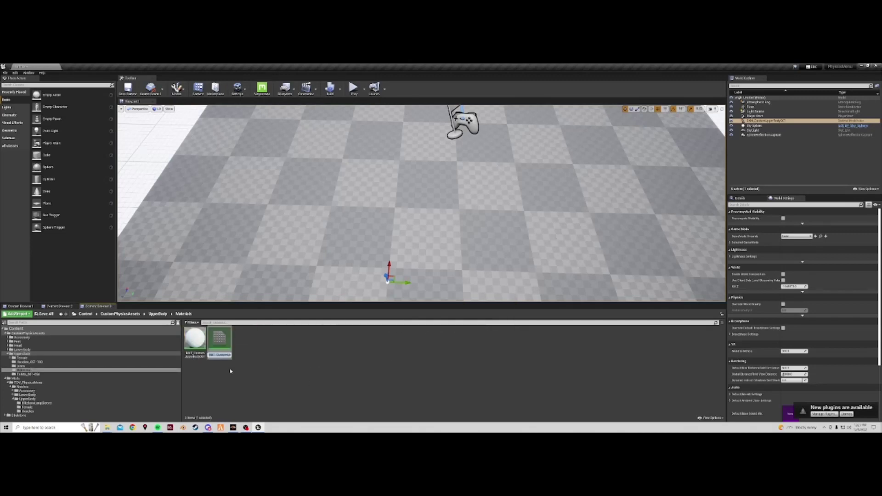
pyautogui.press('Right')
pyautogui.press('Return')
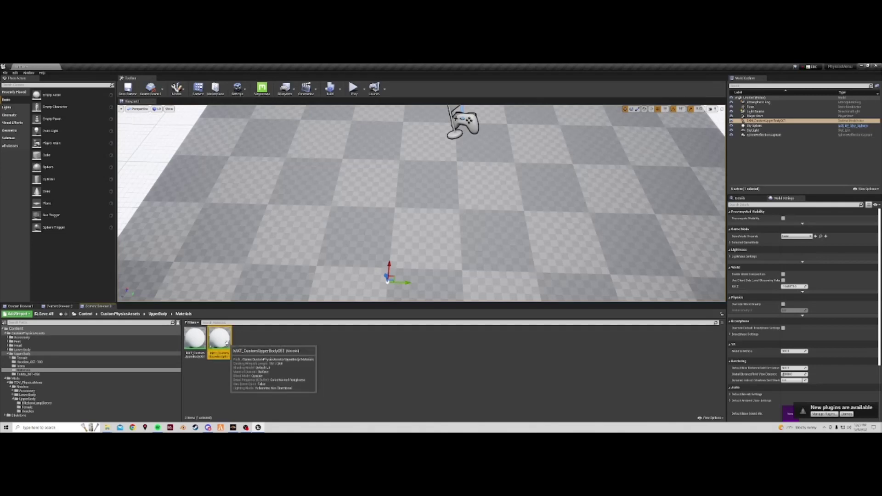
# Import the black-background ARKITECTZ logo image from the backup drive's ARK images folder into the custom UpperBody Icons folder.
pyautogui.click(158, 314)
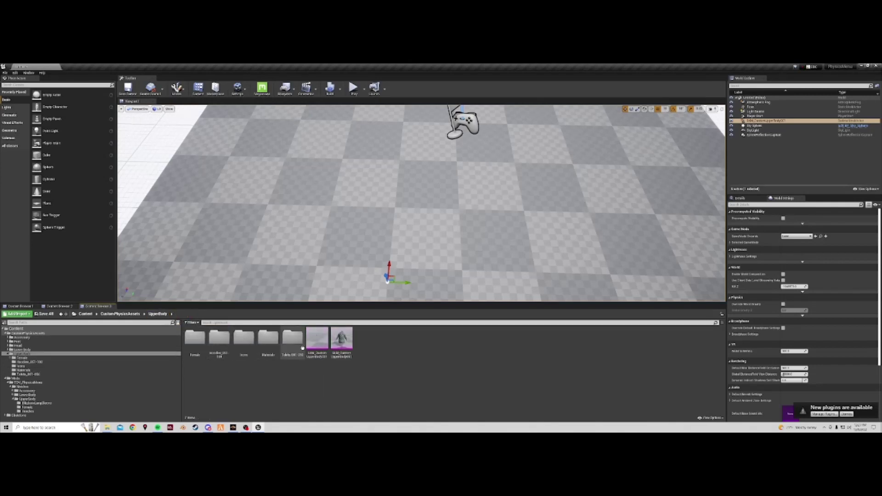
pyautogui.doubleClick(246, 343)
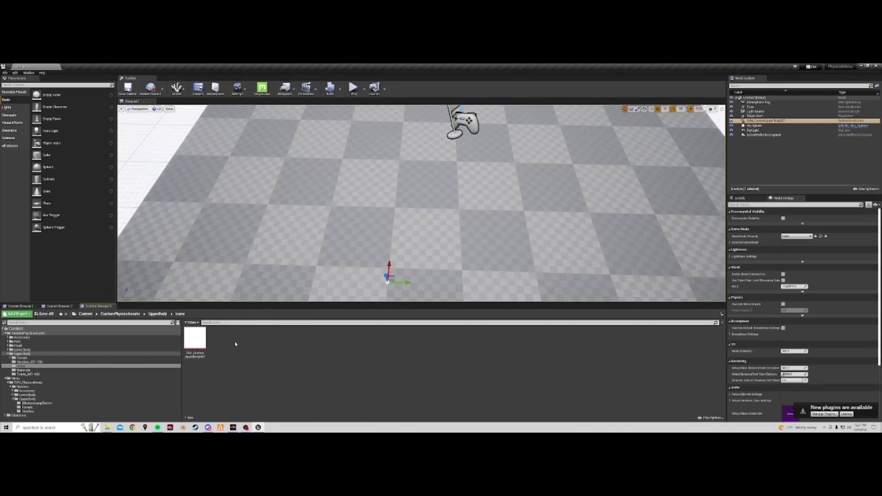
pyautogui.rightClick(235, 344)
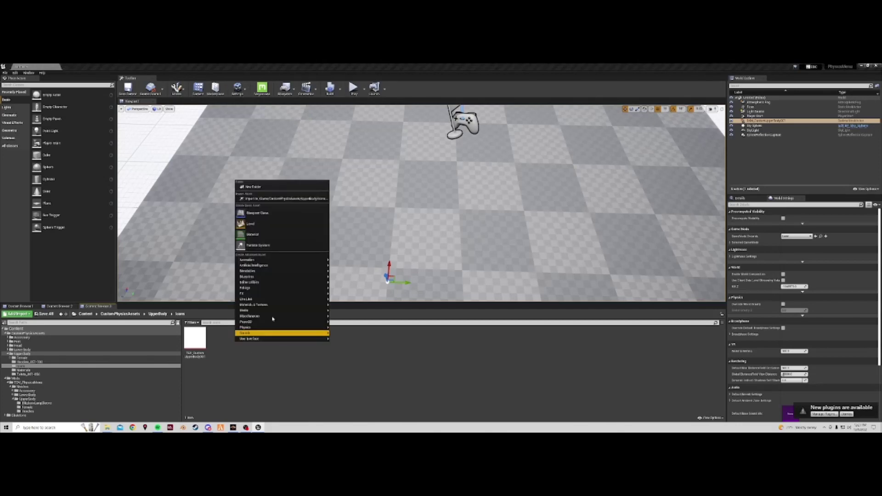
pyautogui.click(283, 198)
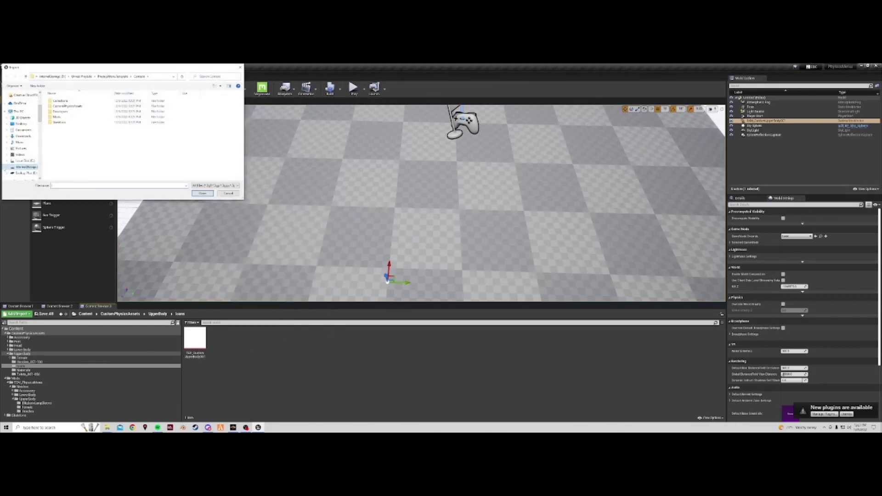
pyautogui.click(27, 167)
pyautogui.scroll(-2, 85, 166)
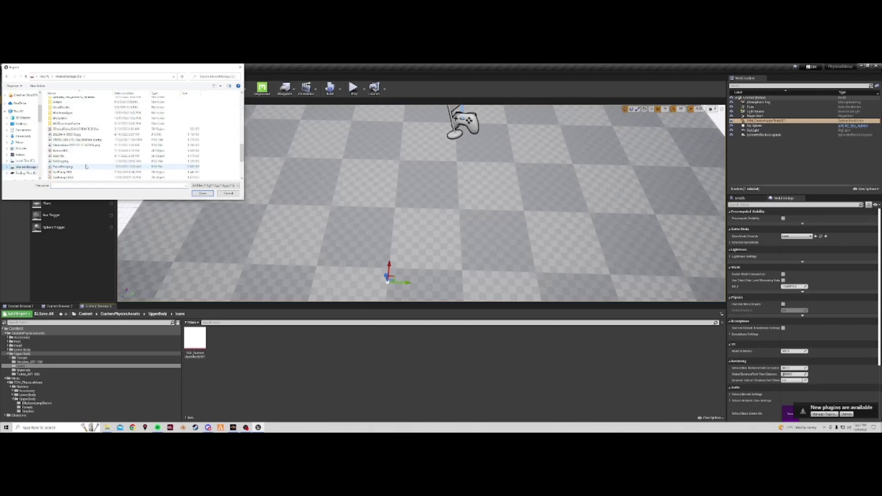
pyautogui.scroll(3, 86, 166)
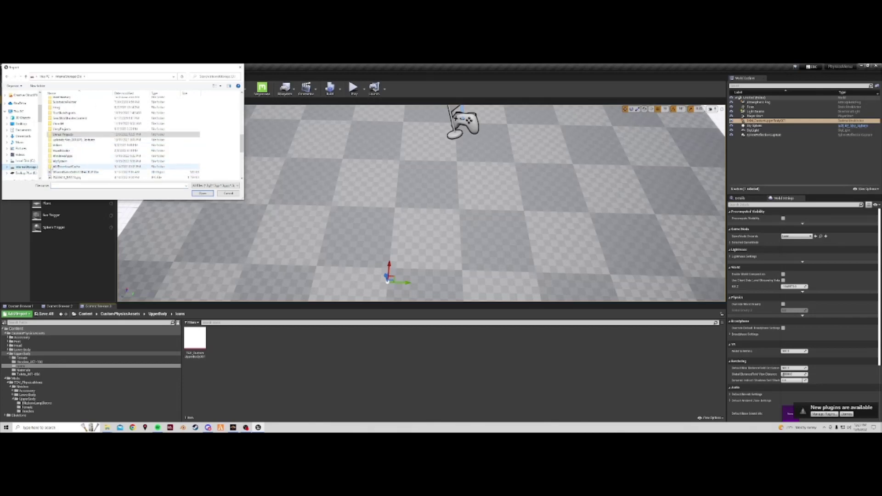
pyautogui.click(35, 173)
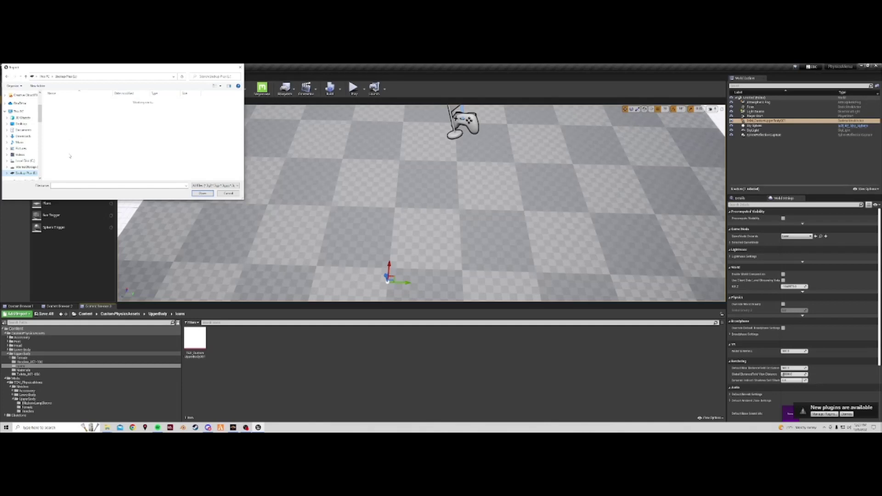
pyautogui.doubleClick(76, 161)
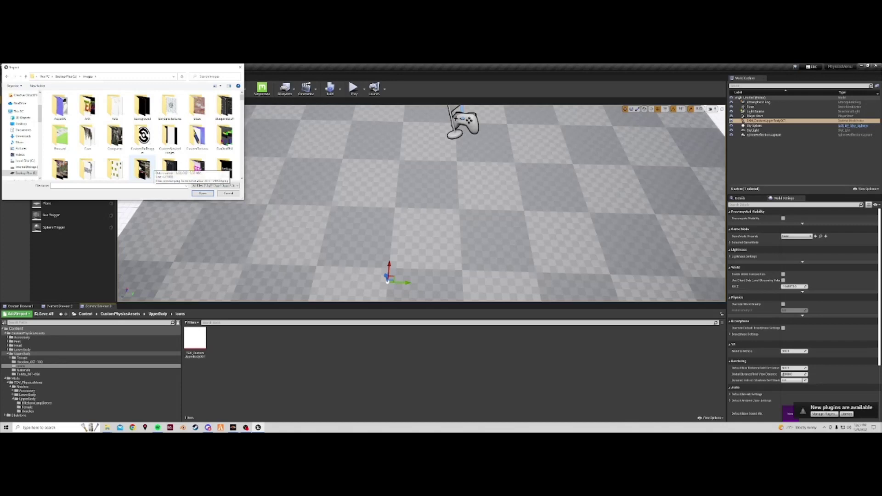
pyautogui.doubleClick(93, 110)
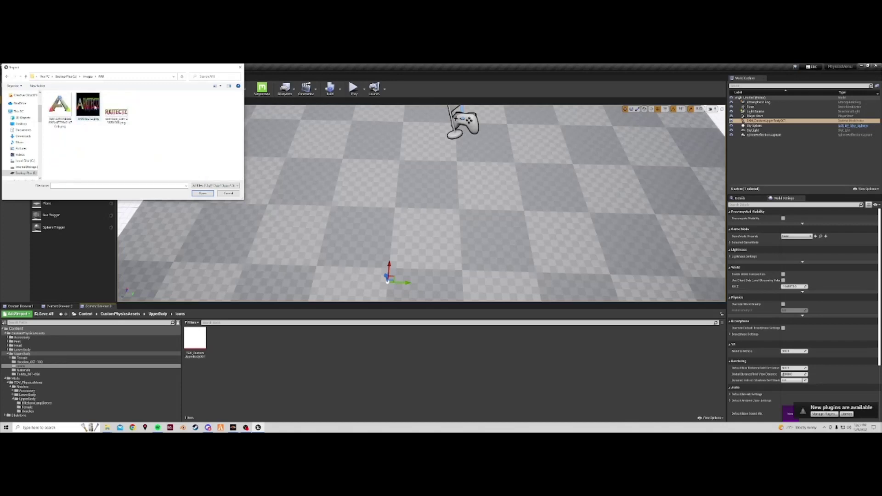
pyautogui.doubleClick(94, 107)
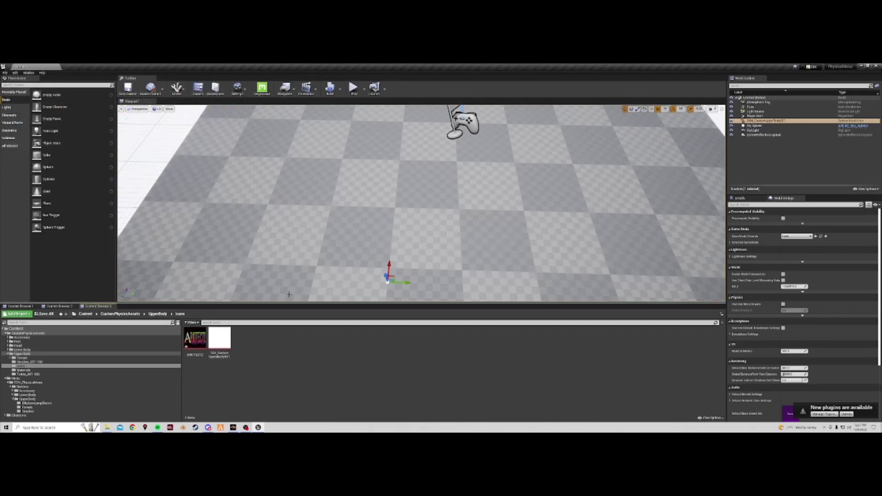
# Rename the imported logo texture as TEX_CustomUpperBody051, reusing the name of the existing white icon texture.
pyautogui.click(222, 351)
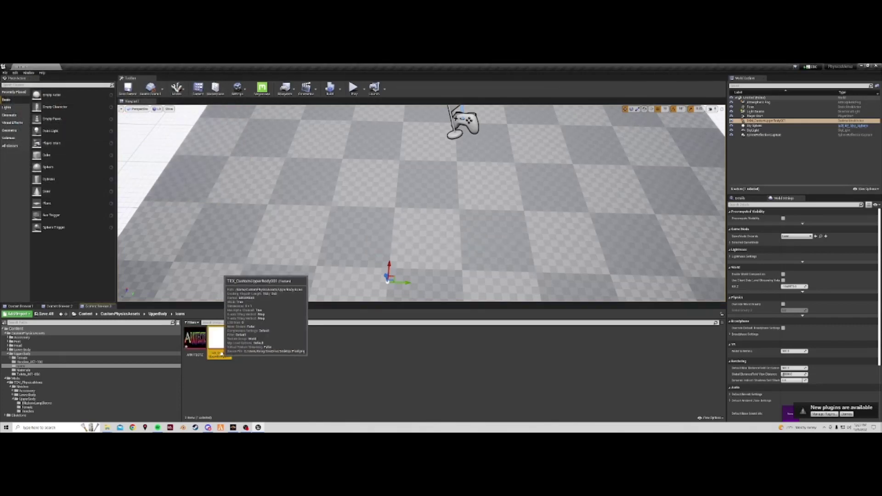
pyautogui.press('F2')
pyautogui.hotkey('ctrl', 'c')
pyautogui.click(263, 360)
pyautogui.click(193, 354)
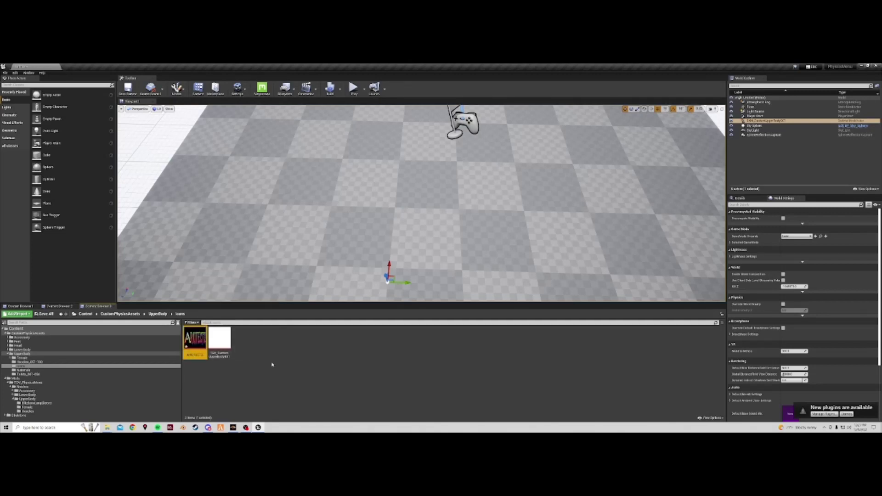
pyautogui.press('F2')
pyautogui.hotkey('ctrl', 'v')
pyautogui.press('BackSpace')
pyautogui.press('Return')
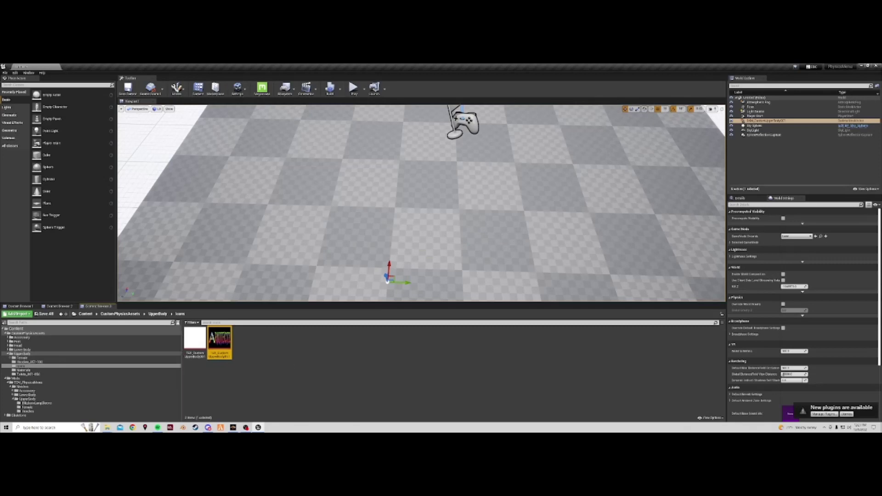
# Create a folder named UpperBody051 inside the custom UpperBody Materials folder.
pyautogui.click(157, 313)
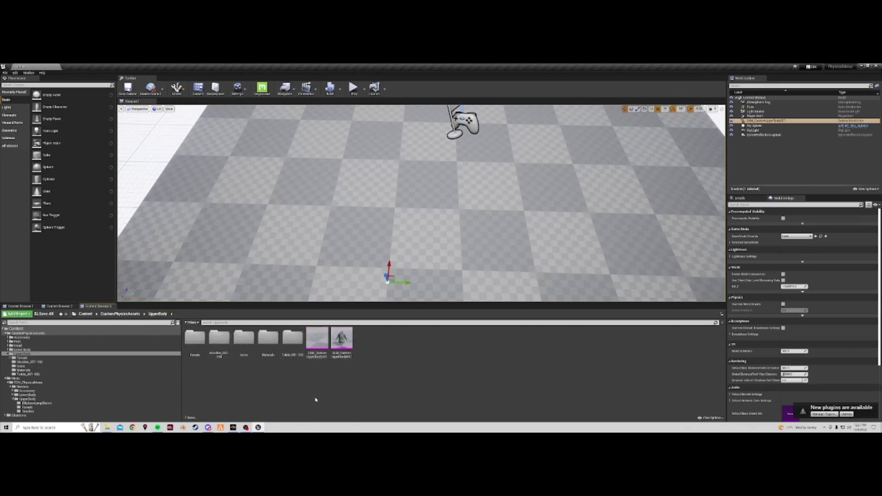
pyautogui.doubleClick(267, 340)
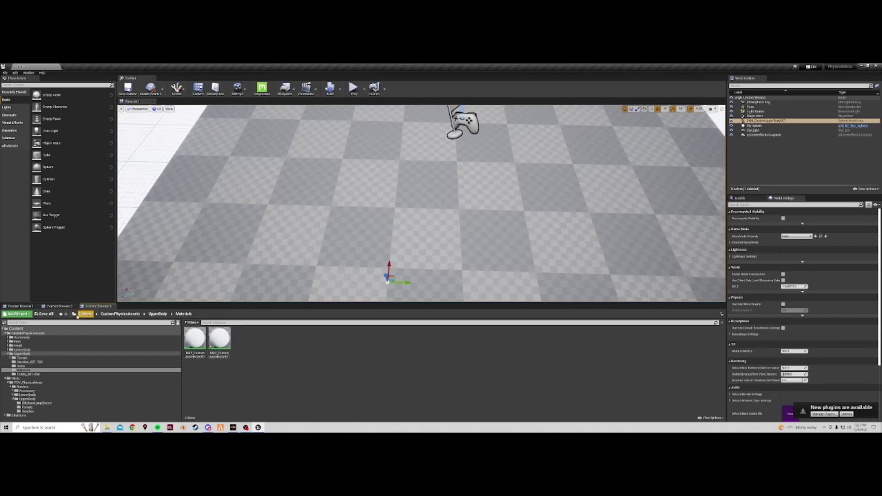
pyautogui.moveTo(227, 343)
pyautogui.rightClick(302, 342)
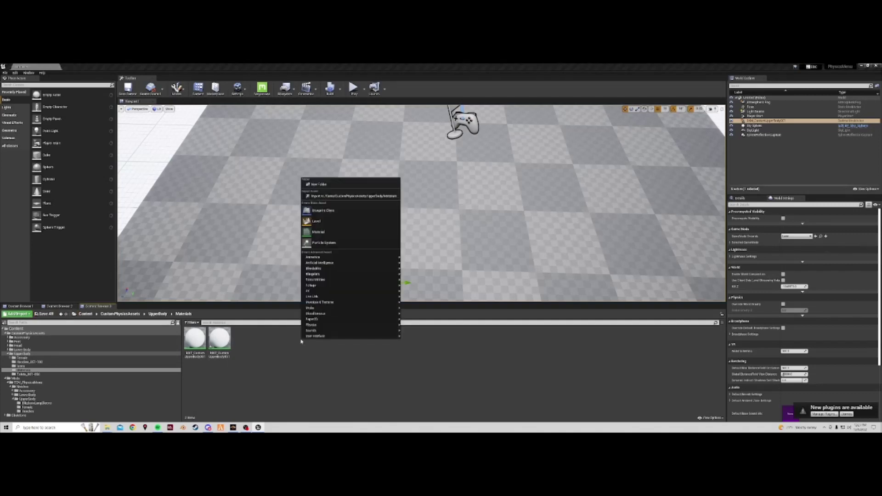
pyautogui.click(331, 185)
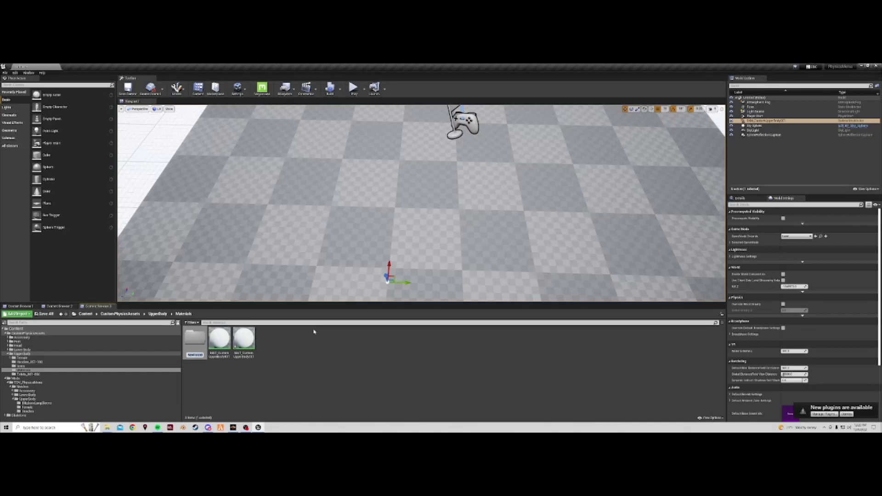
pyautogui.write('UpperBodyMI')
pyautogui.write('1')
pyautogui.press('Return')
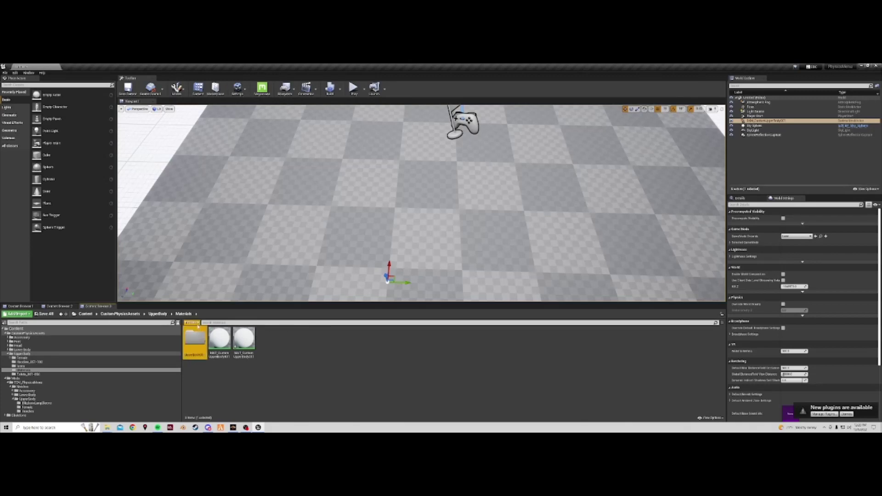
# Import the black-background ARKITECTZ logo image from the ARK images folder into the UpperBody051 materials folder.
pyautogui.doubleClick(195, 341)
pyautogui.rightClick(256, 343)
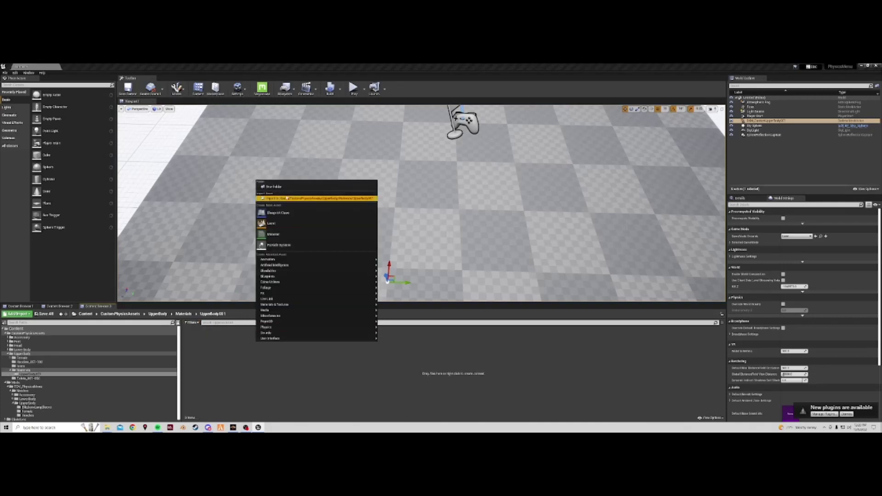
pyautogui.click(294, 198)
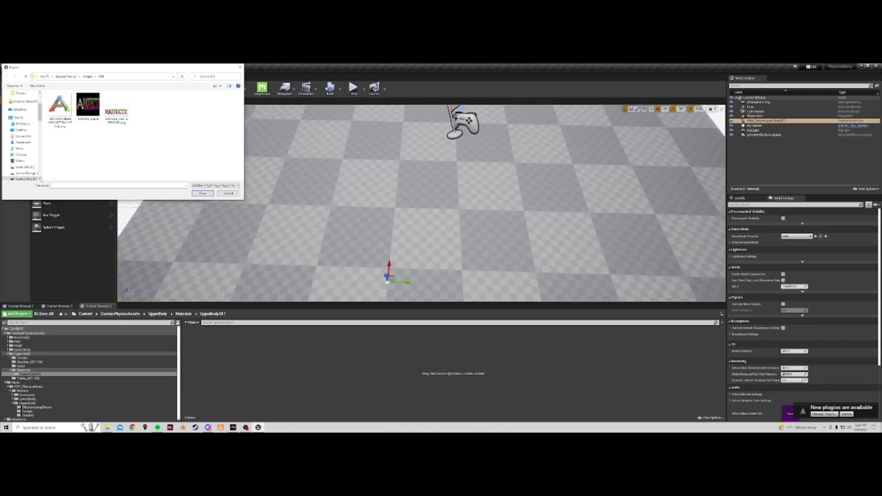
pyautogui.click(94, 112)
pyautogui.click(203, 193)
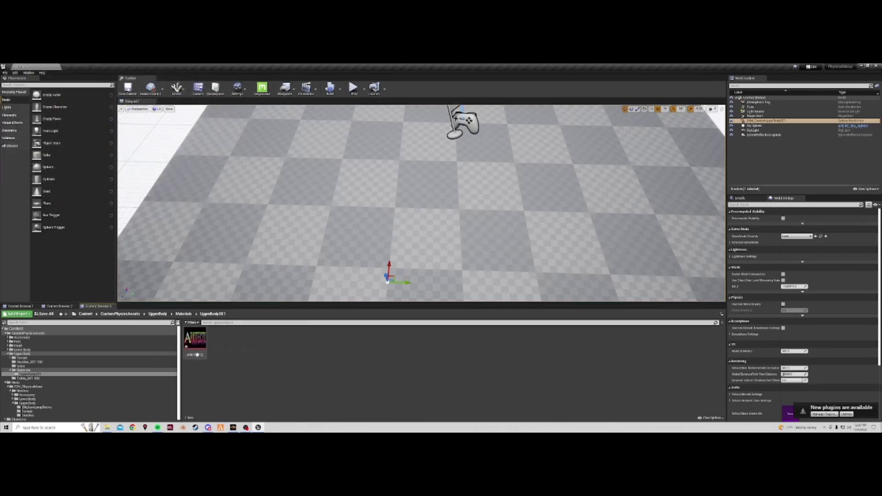
# Rename the texture imported into the UpperBody051 folder as TEX_ArkitectzHoodie_BC.
pyautogui.click(201, 351)
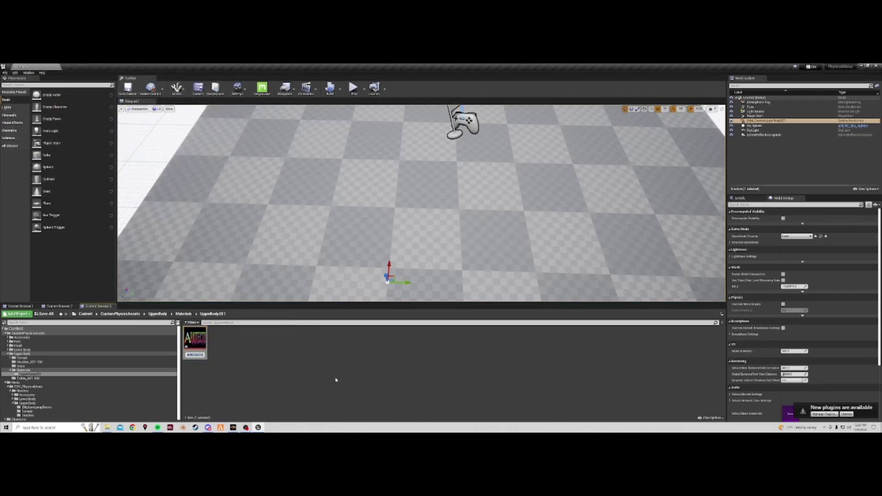
pyautogui.write('TEX_ArkiectzHoodie_BC')
pyautogui.press('Return')
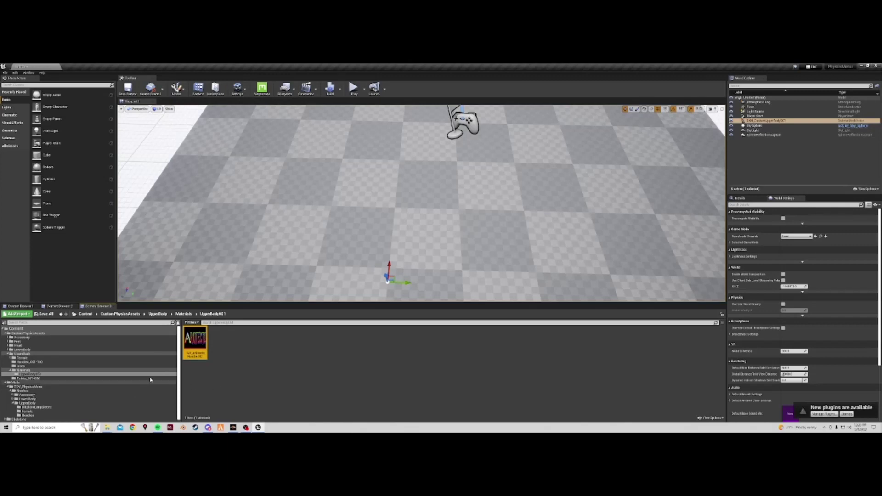
pyautogui.moveTo(200, 344)
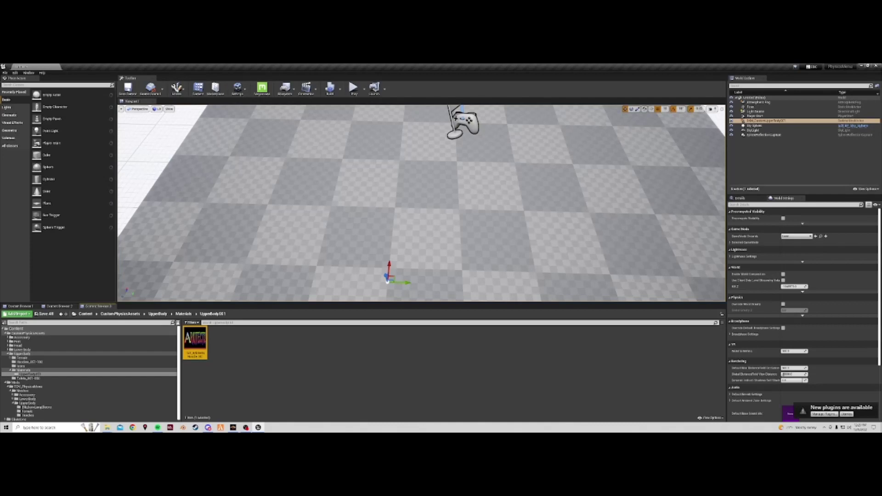
# Open MAT_CustomUpperBody051 from the Materials folder and delete the existing node that covers the main material node.
pyautogui.click(183, 314)
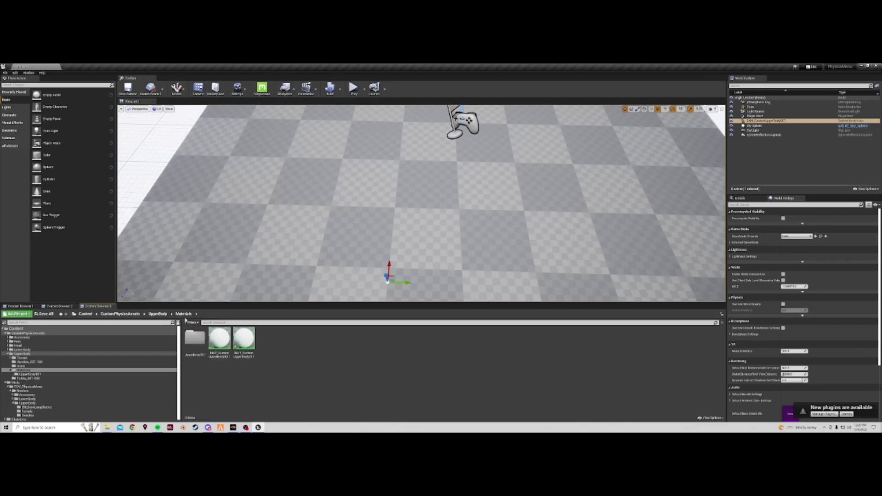
pyautogui.doubleClick(244, 340)
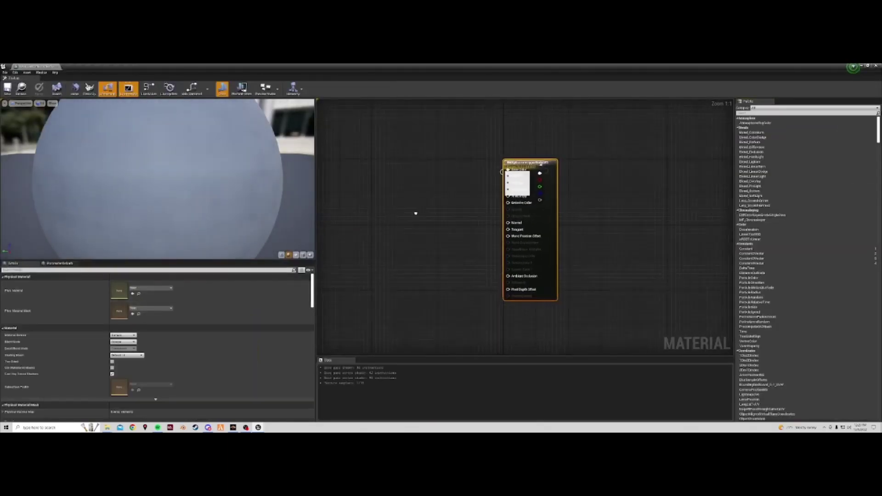
pyautogui.moveTo(563, 171); pyautogui.dragTo(487, 172)
pyautogui.press('Delete')
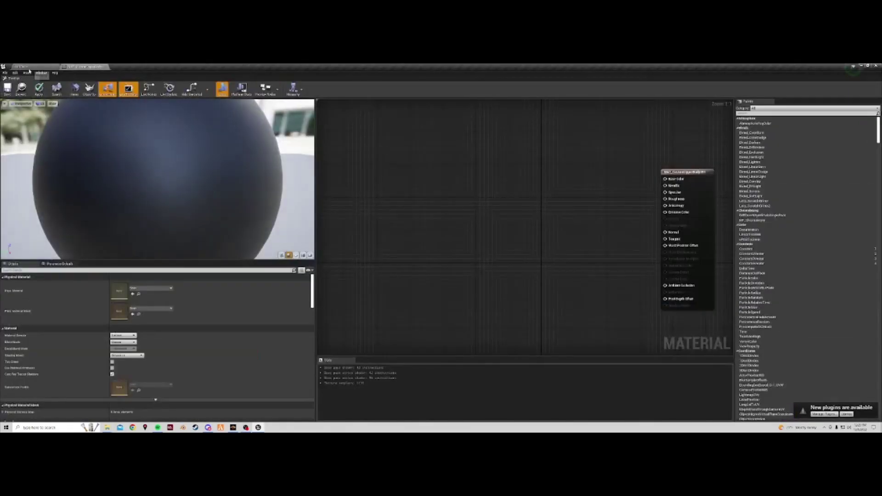
# Add the hoodie texture as a Texture Sample, connect its RGB output to Base Color and line it up with the material node.
pyautogui.click(29, 68)
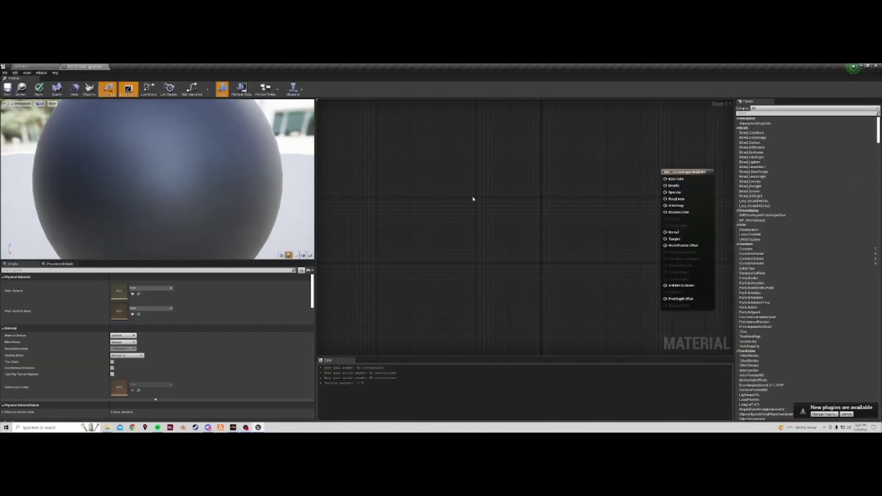
pyautogui.click(487, 187)
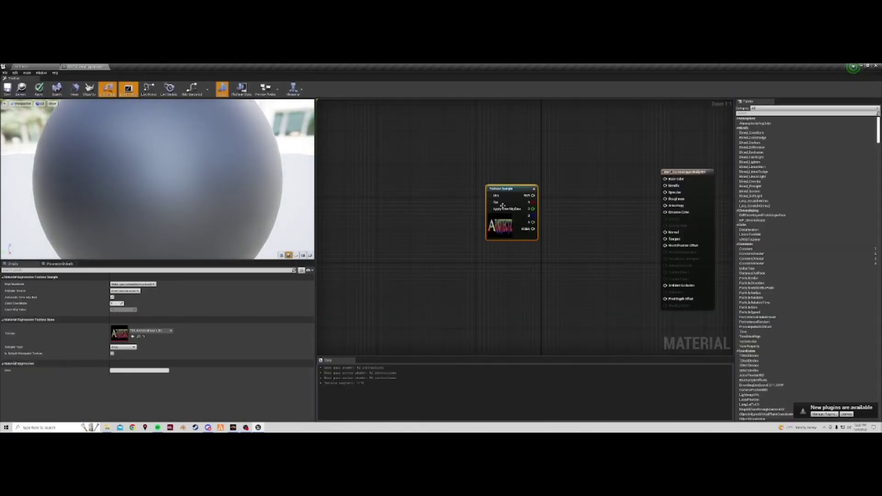
pyautogui.moveTo(533, 196); pyautogui.dragTo(666, 180)
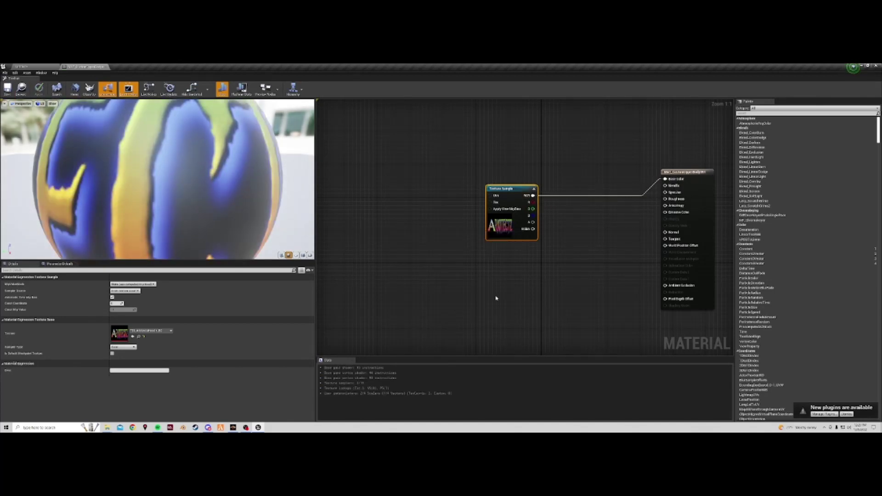
pyautogui.moveTo(511, 198); pyautogui.dragTo(496, 178)
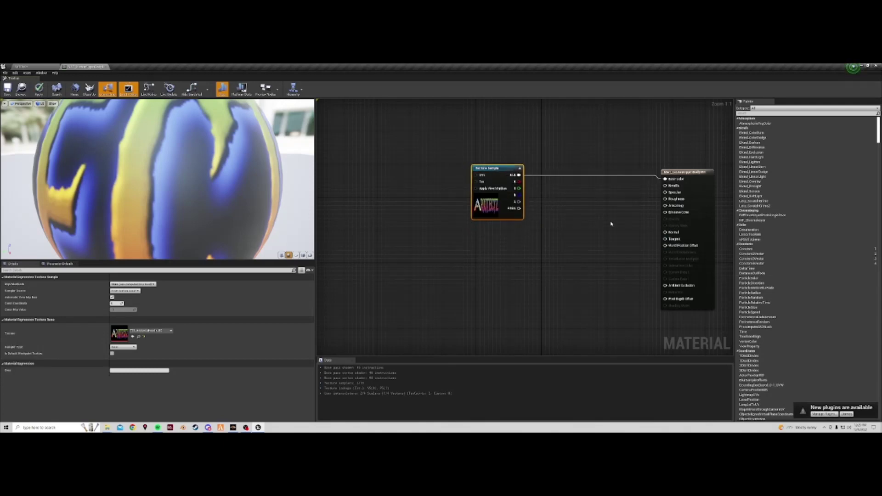
pyautogui.moveTo(616, 225); pyautogui.dragTo(535, 250, button='right')
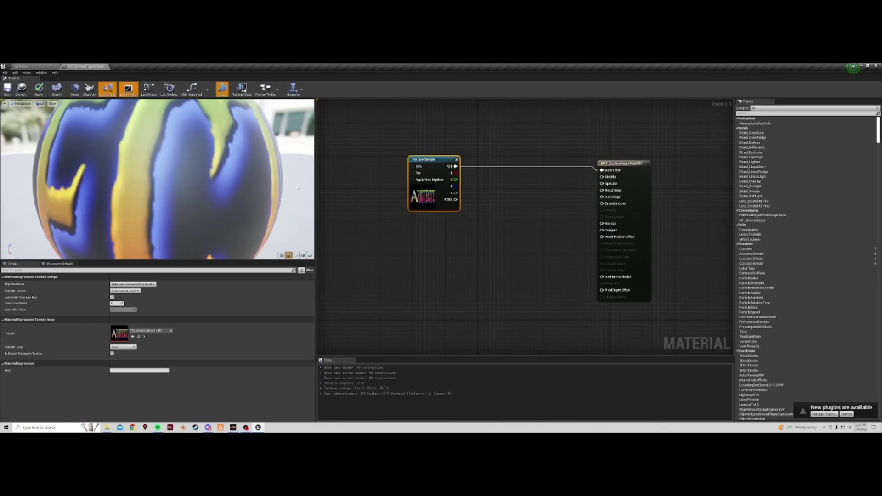
# Apply the changes to MAT_CustomUpperBody051 and close its material editor.
pyautogui.click(334, 209)
pyautogui.click(39, 88)
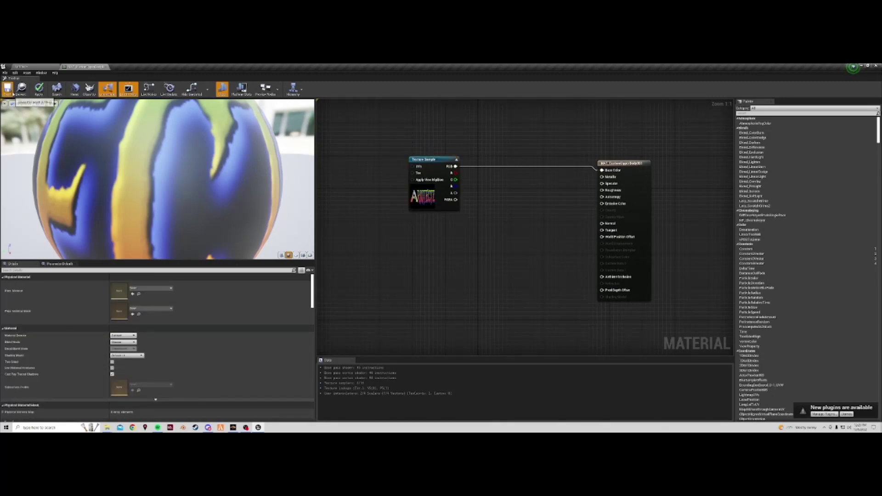
pyautogui.click(106, 68)
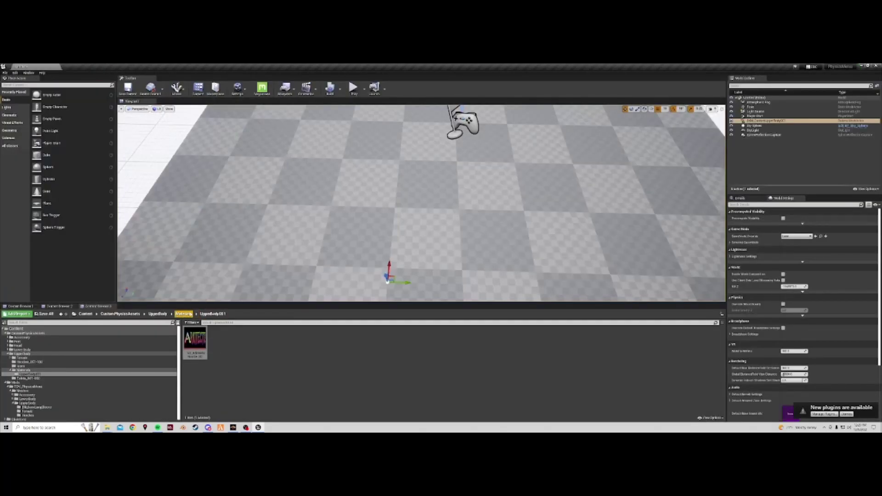
# Review the custom hoodie mesh, material and icon in the UpperBody, Materials and Icons folders.
pyautogui.click(183, 314)
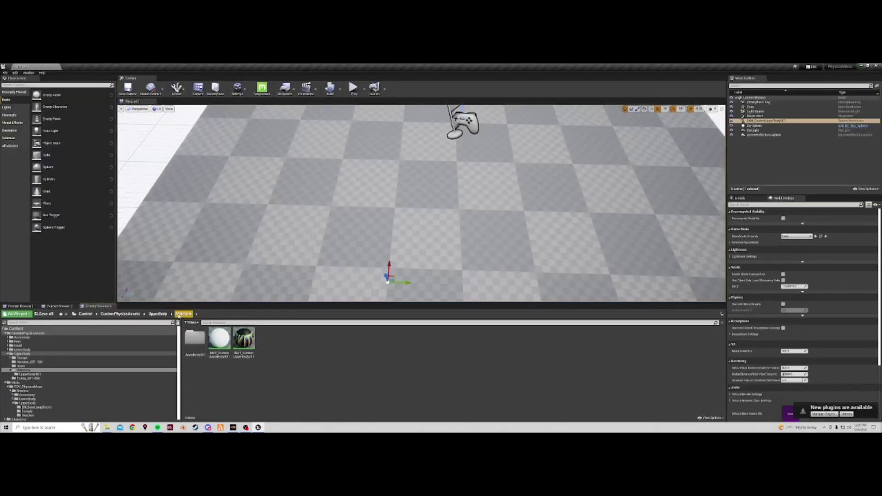
pyautogui.click(158, 314)
pyautogui.click(352, 351)
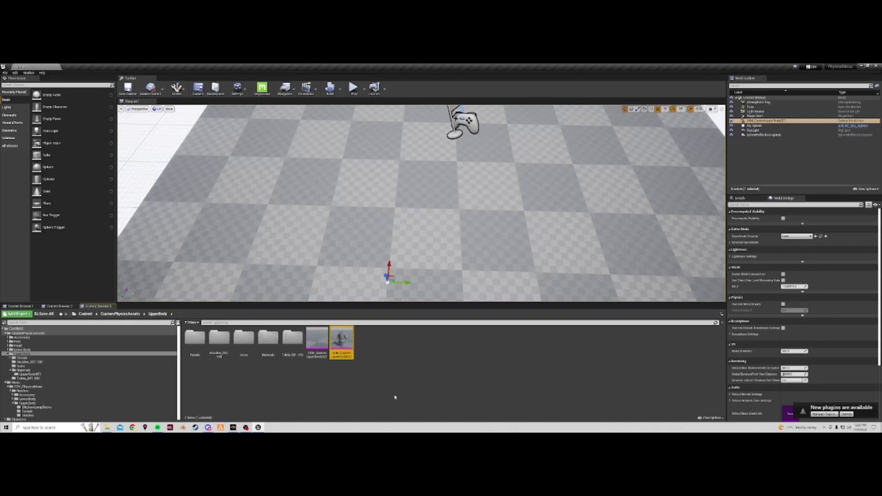
pyautogui.moveTo(344, 346)
pyautogui.doubleClick(267, 339)
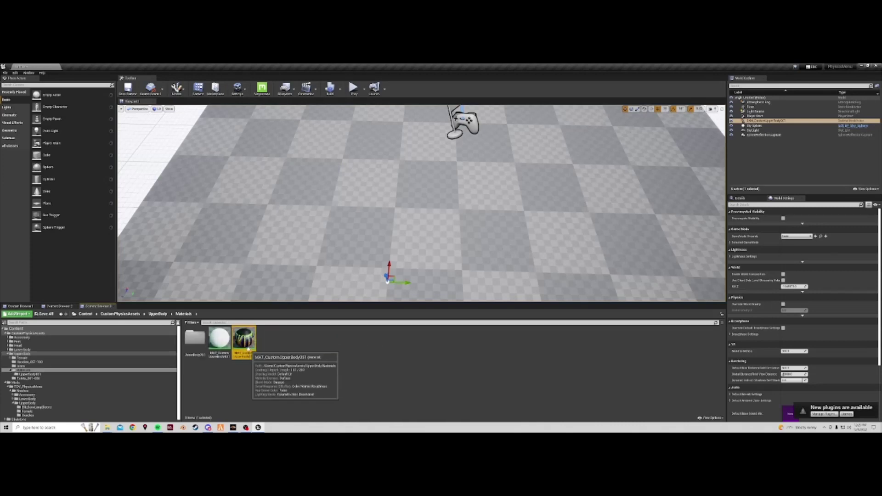
pyautogui.click(158, 314)
pyautogui.doubleClick(243, 338)
pyautogui.click(220, 341)
pyautogui.click(157, 314)
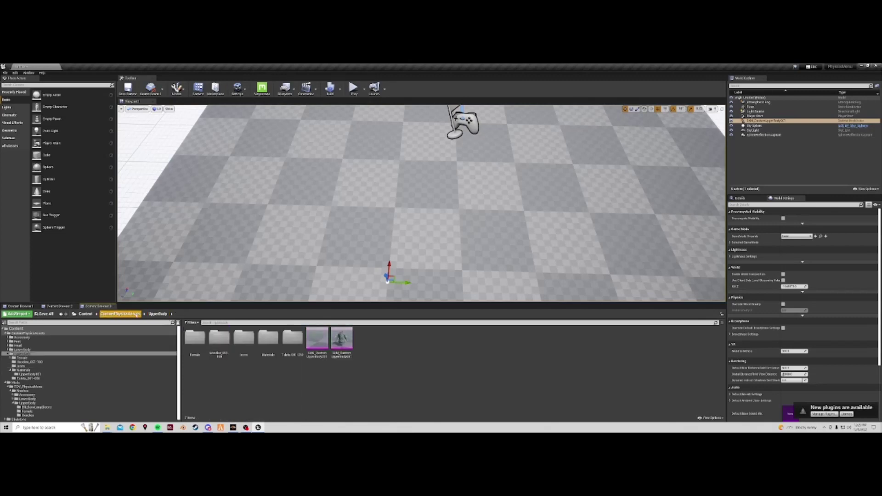
# Save all changed assets except the untitled level, and cook the project's content for Windows.
pyautogui.click(119, 314)
pyautogui.click(44, 314)
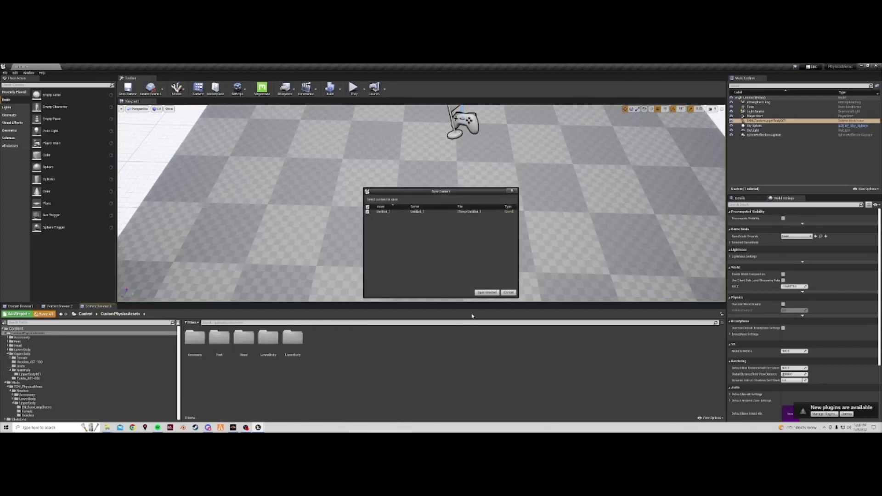
pyautogui.click(486, 293)
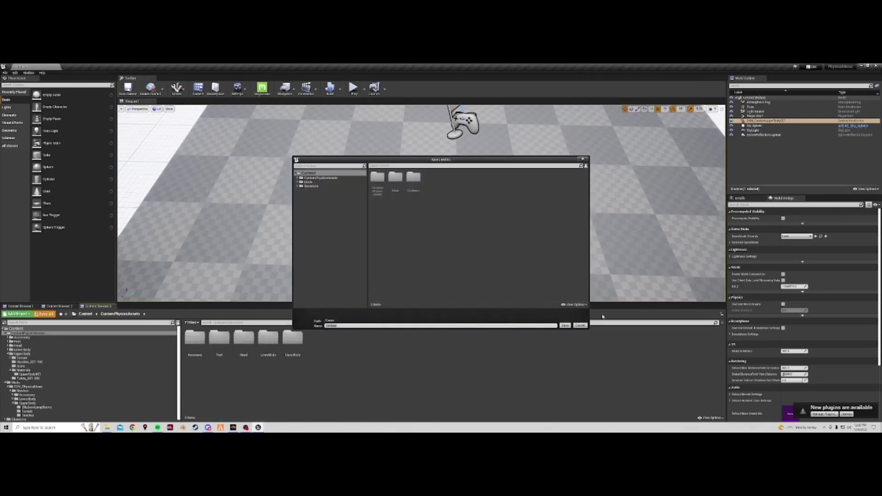
pyautogui.click(581, 325)
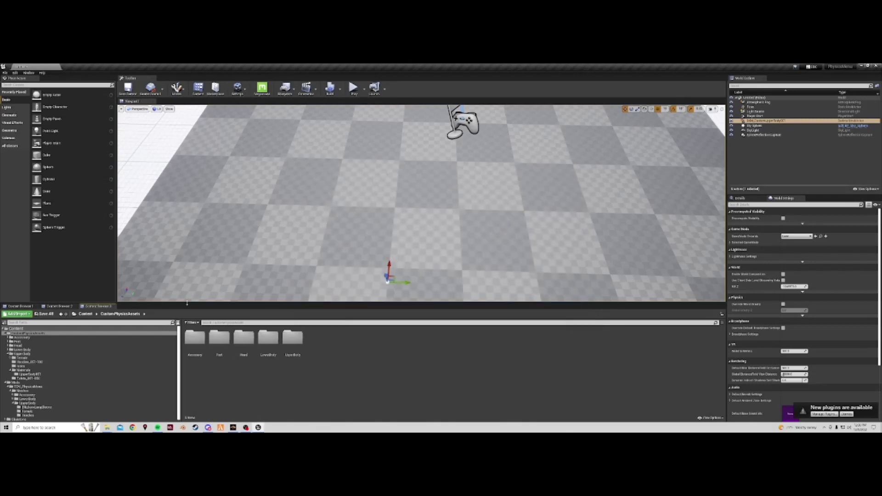
pyautogui.click(44, 314)
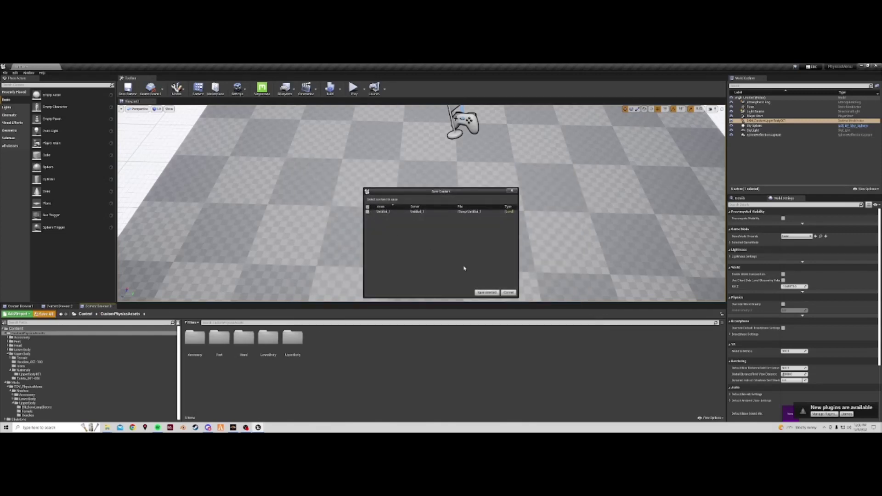
pyautogui.click(508, 292)
pyautogui.click(6, 73)
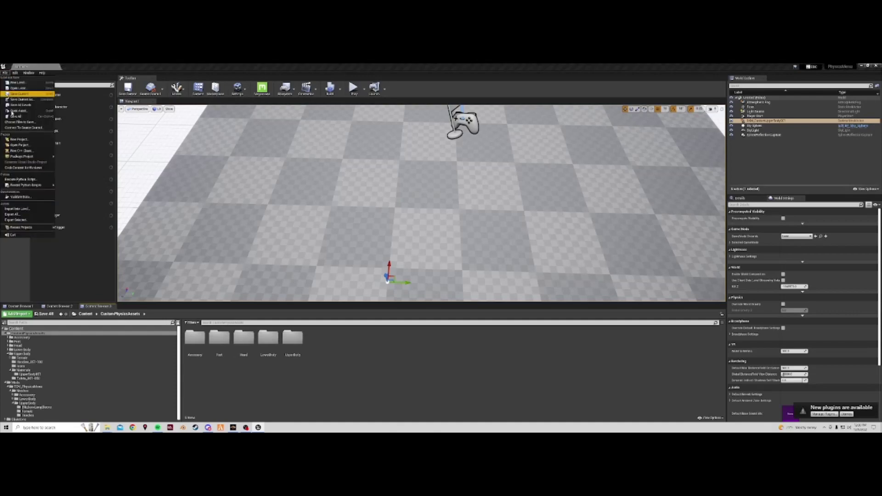
pyautogui.click(35, 168)
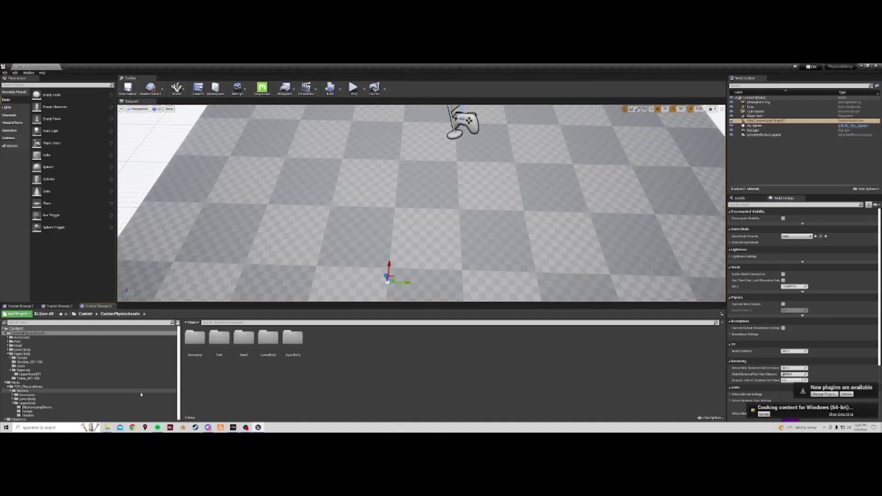
# Switch to File Explorer and browse the template project's Saved and Cooked folders into the WindowsNoEditor output.
pyautogui.click(107, 428)
pyautogui.click(124, 408)
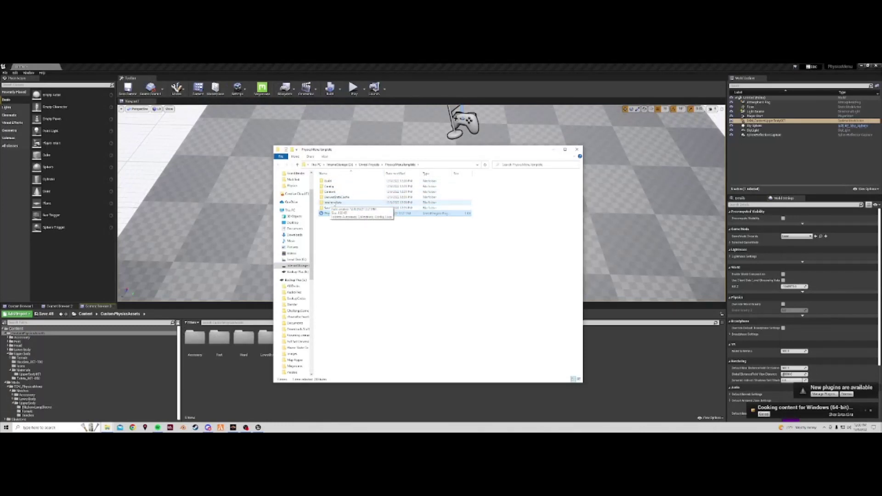
pyautogui.click(332, 182)
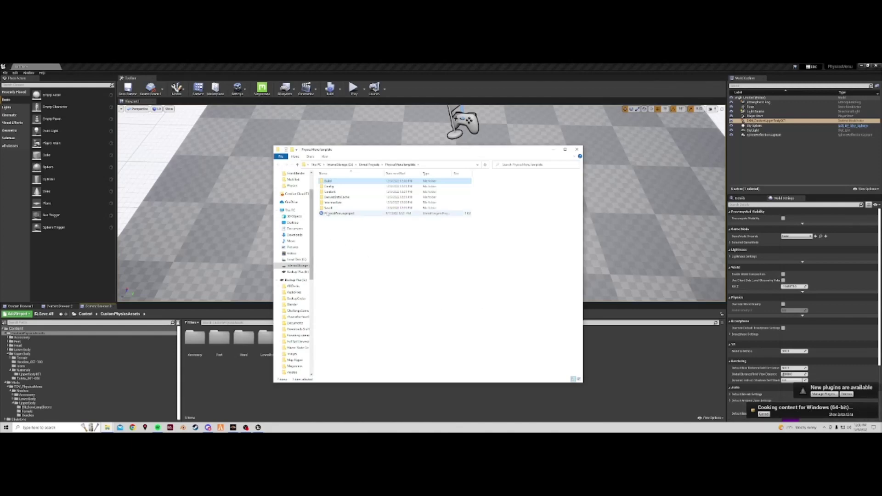
pyautogui.doubleClick(338, 208)
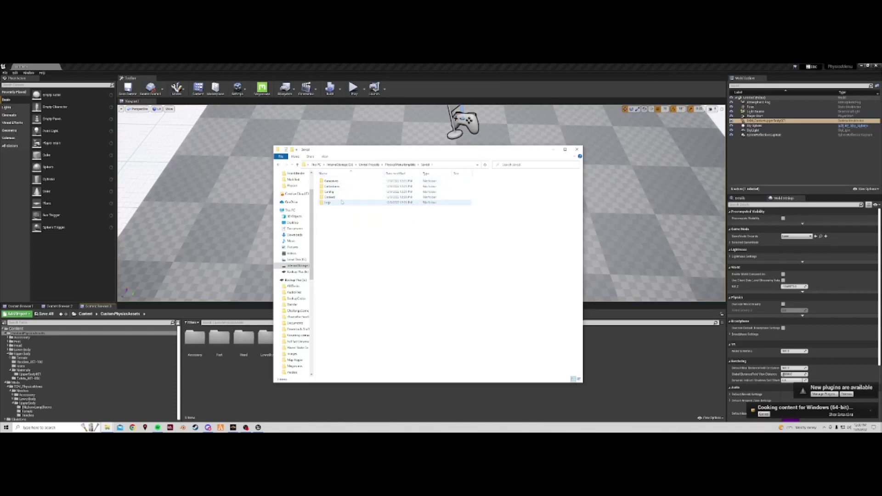
pyautogui.doubleClick(332, 198)
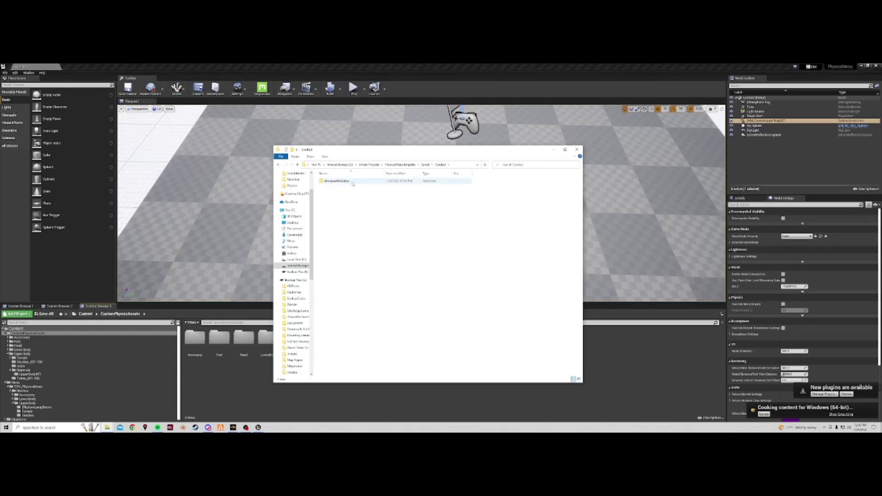
pyautogui.doubleClick(353, 182)
pyautogui.doubleClick(350, 186)
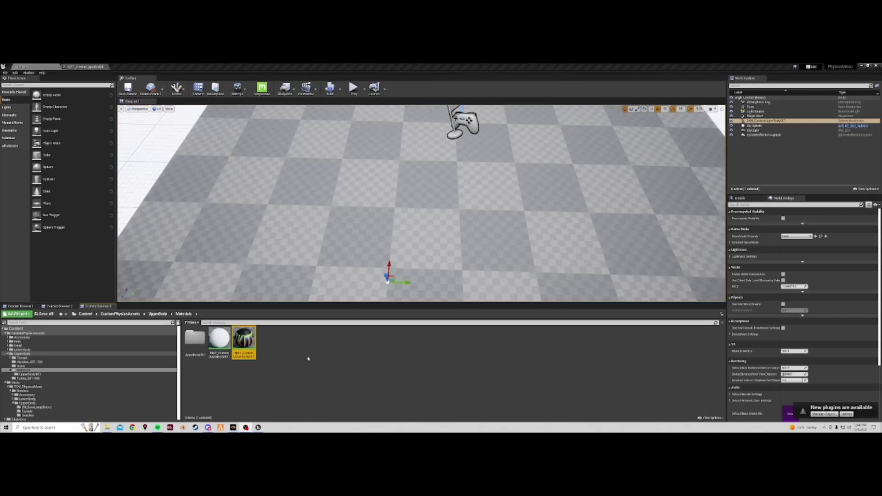
# Open the SKM_CustomUpperBody051 skeletal mesh from the custom UpperBody folder in Unreal Editor.
pyautogui.click(158, 314)
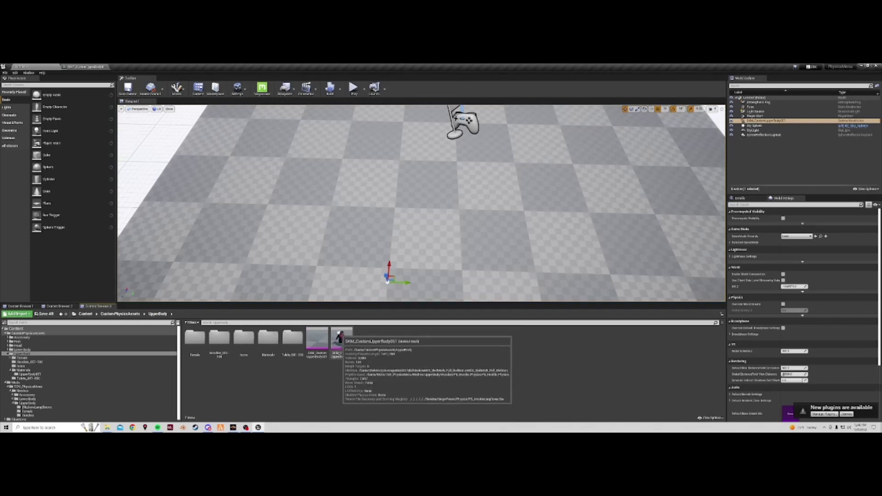
pyautogui.click(340, 340)
pyautogui.doubleClick(340, 340)
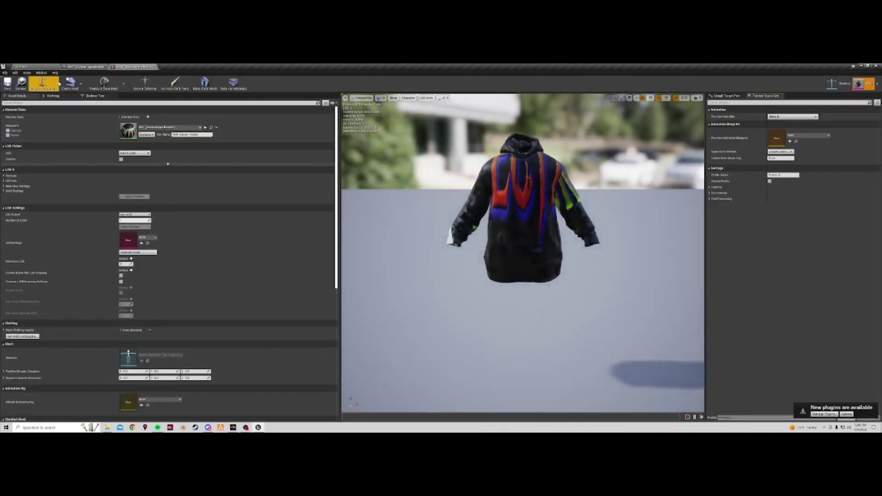
# Select the custom hoodie material in the Materials folder and reassign it to the skeletal mesh's material slot.
pyautogui.click(45, 67)
pyautogui.doubleClick(267, 340)
pyautogui.click(244, 343)
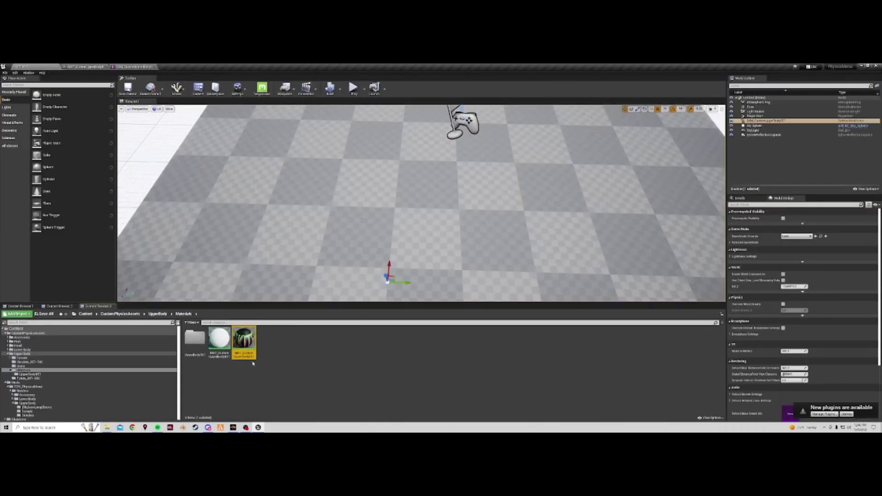
pyautogui.click(133, 67)
pyautogui.click(204, 127)
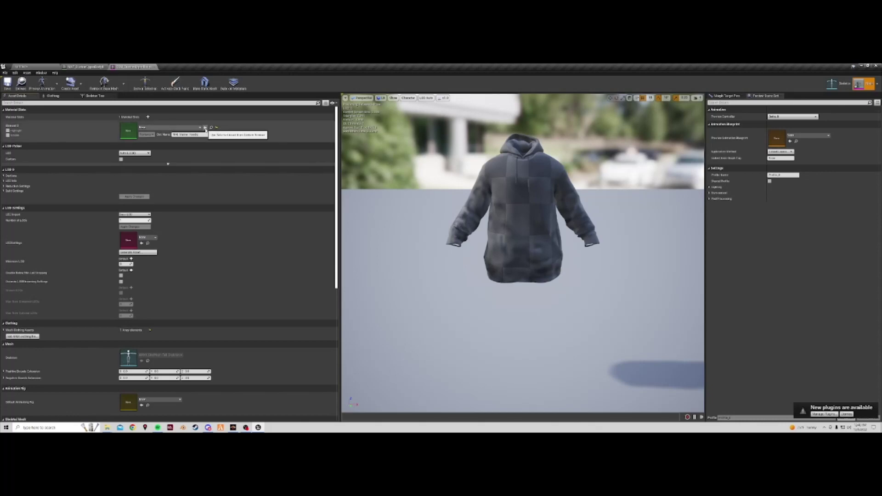
pyautogui.click(205, 128)
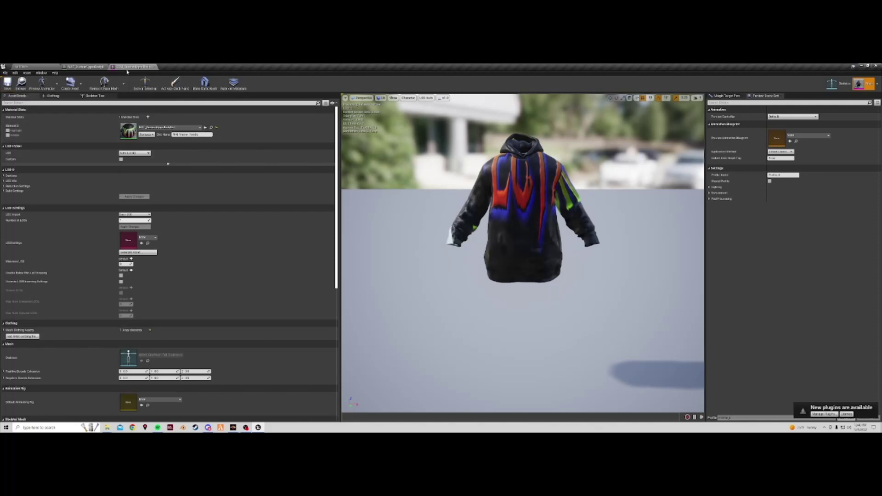
# Close the skeletal mesh and material editors and cook the project's content for Windows.
pyautogui.click(152, 67)
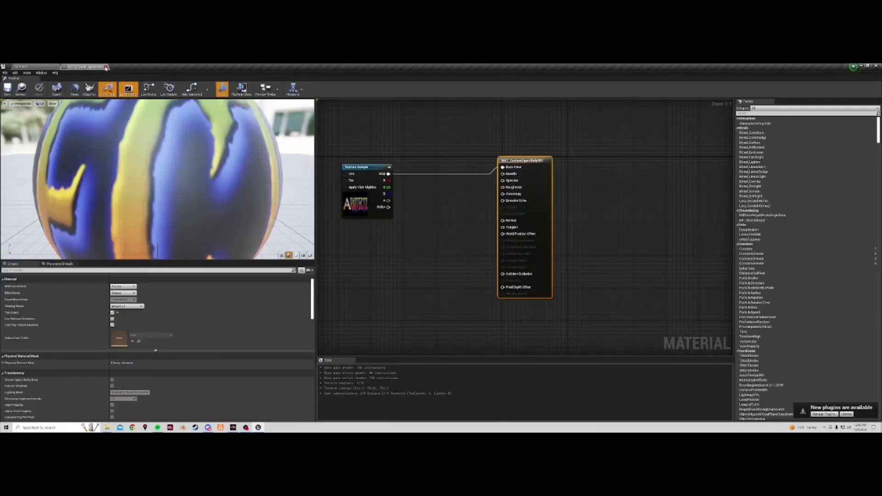
pyautogui.click(106, 68)
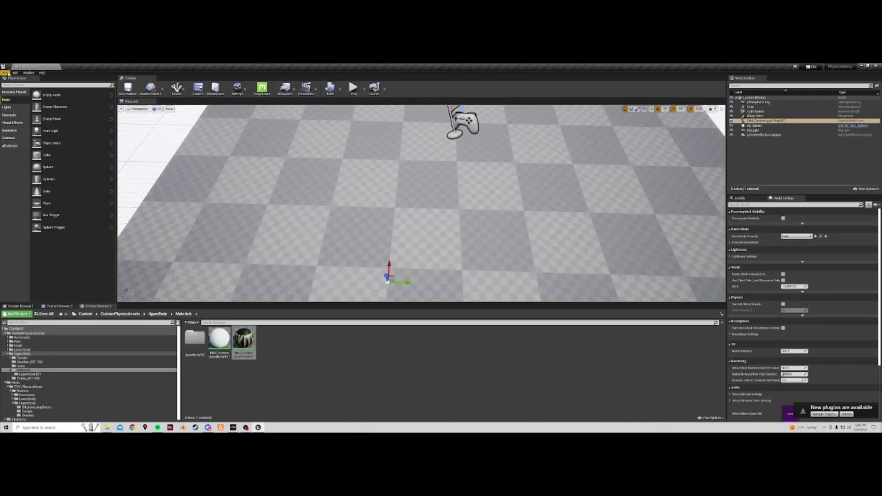
pyautogui.click(7, 74)
pyautogui.click(29, 168)
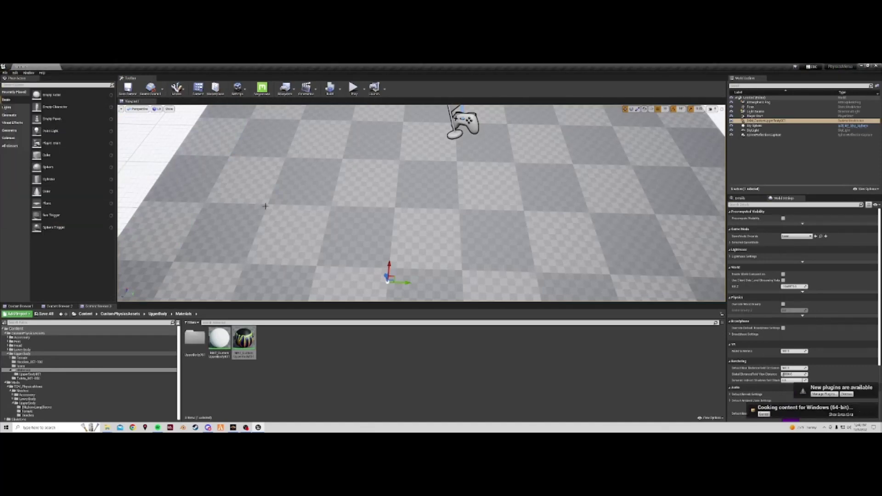
# Switch to File Explorer and open the PhysicsMenu Content folder inside Saved, Cooked, WindowsNoEditor.
pyautogui.click(107, 427)
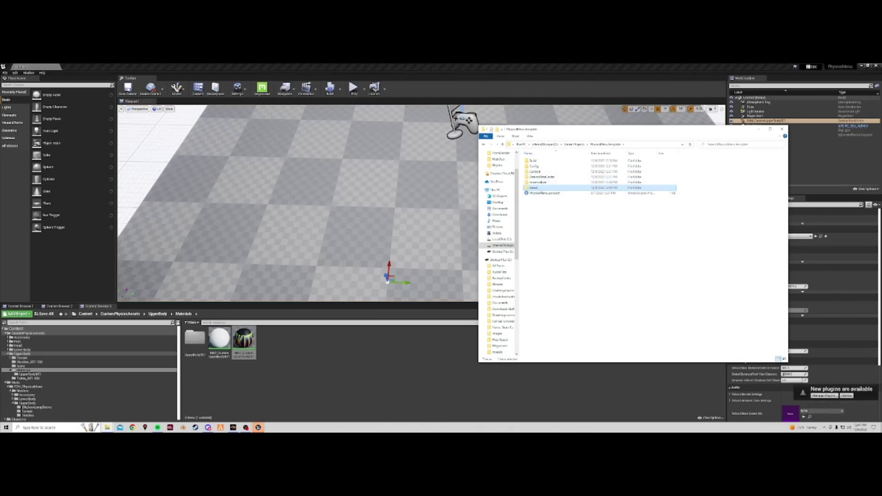
pyautogui.doubleClick(535, 188)
pyautogui.doubleClick(535, 176)
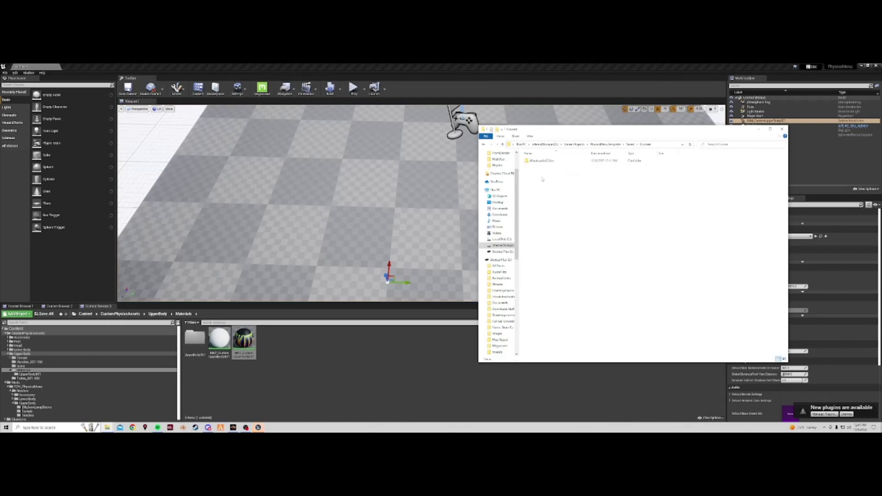
pyautogui.doubleClick(556, 161)
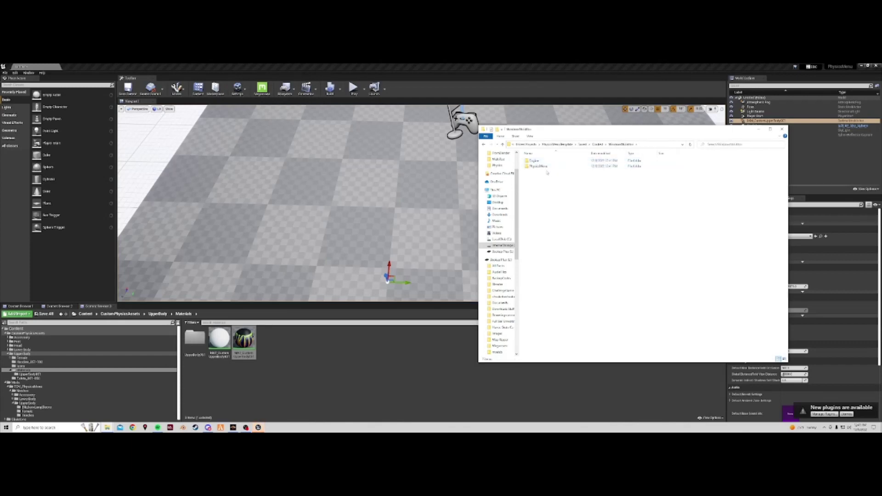
pyautogui.doubleClick(542, 166)
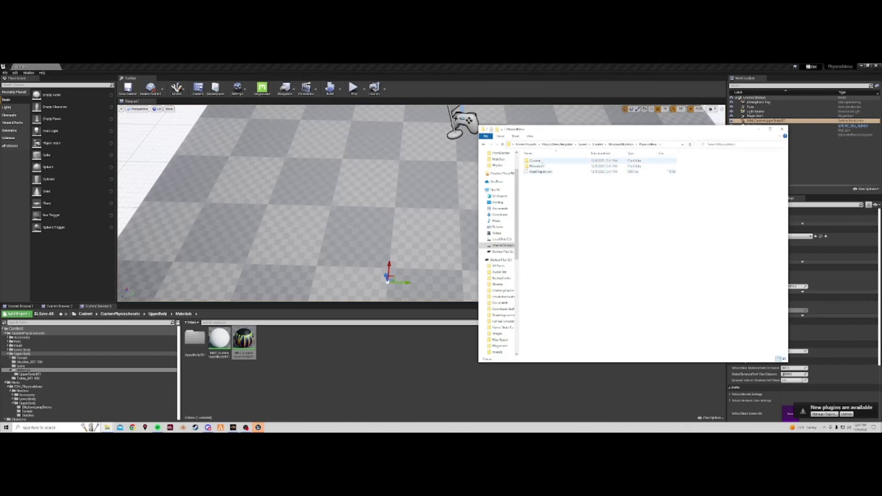
pyautogui.doubleClick(544, 161)
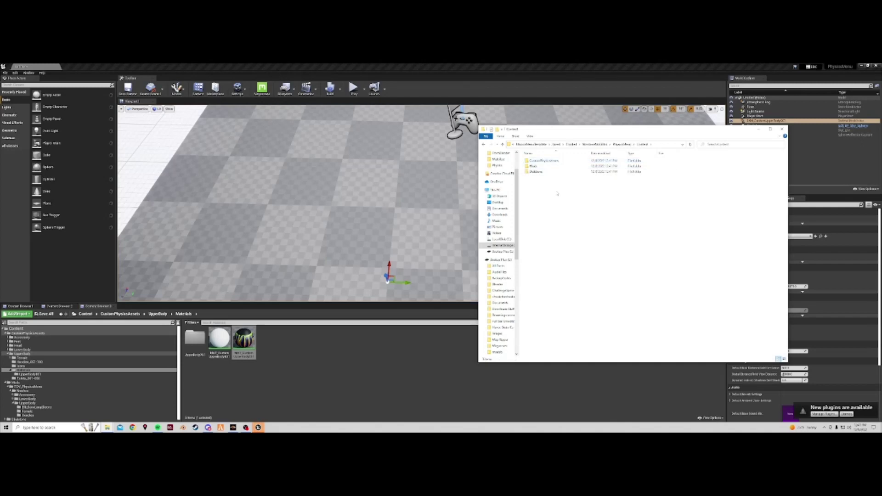
# Delete the cooked Mods and Skeletons folders, and every folder in CustomPhysicsAssets except UpperBody.
pyautogui.moveTo(546, 182); pyautogui.dragTo(532, 165)
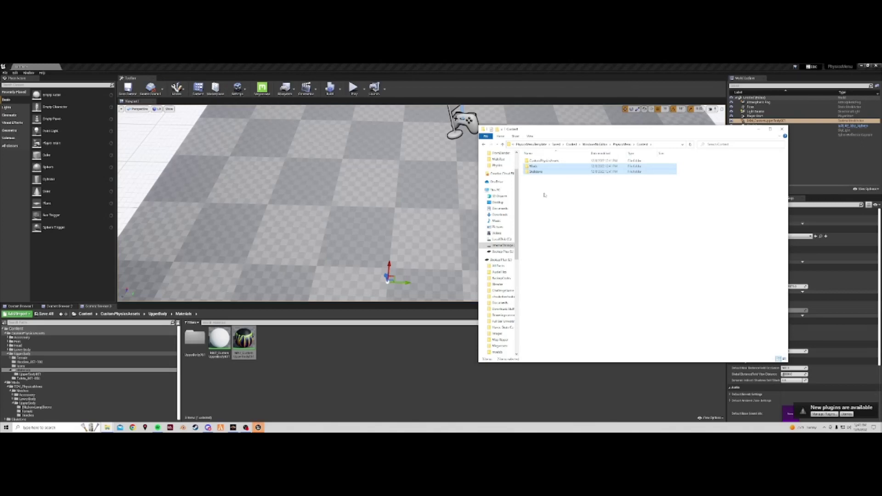
pyautogui.press('Delete')
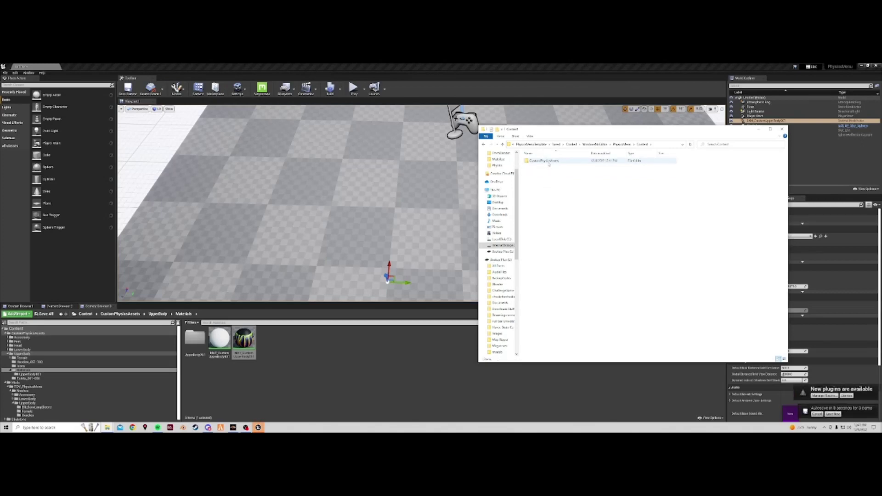
pyautogui.doubleClick(547, 162)
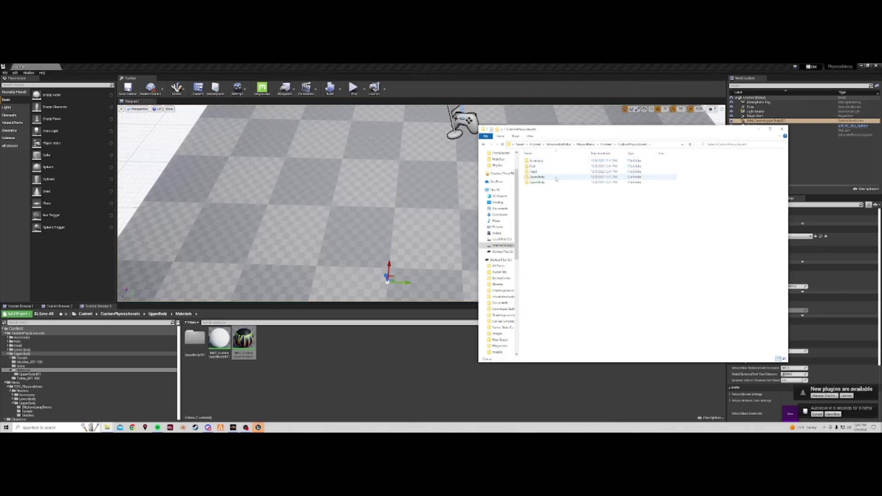
pyautogui.moveTo(556, 179); pyautogui.dragTo(542, 160)
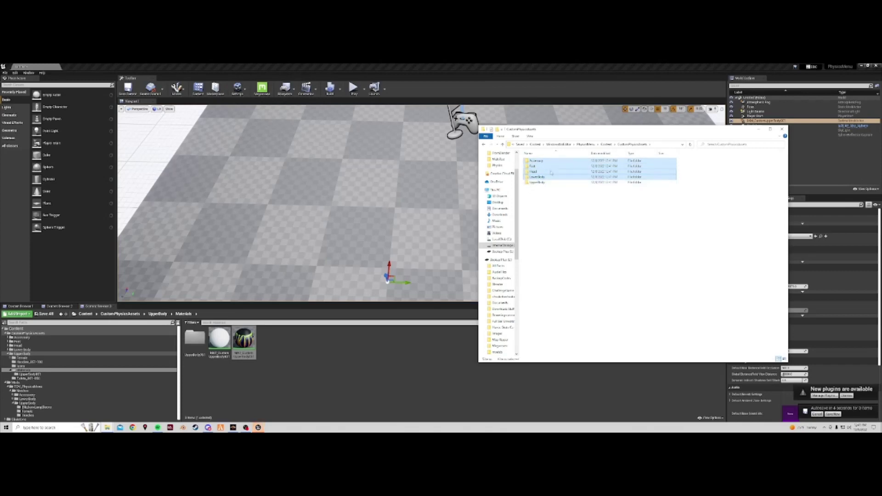
pyautogui.press('Delete')
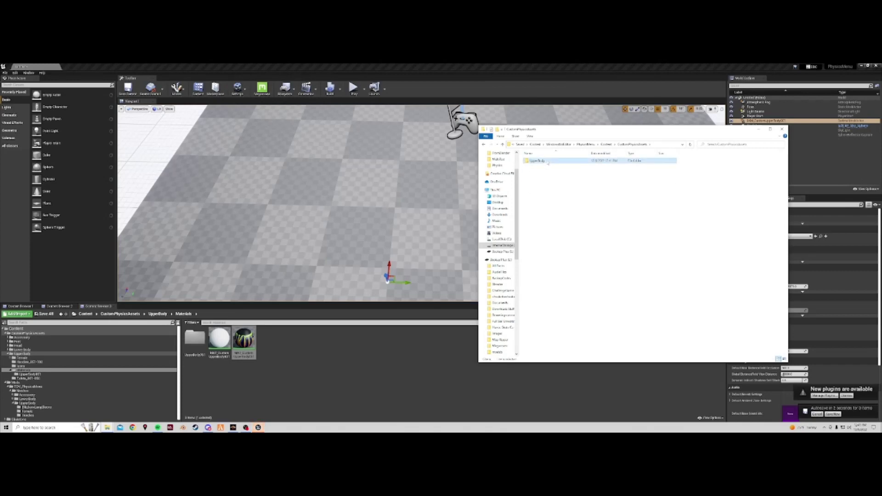
# In the cooked UpperBody folder, delete the Female folder and the first listed custom mesh's .uasset and .uexp files.
pyautogui.doubleClick(548, 162)
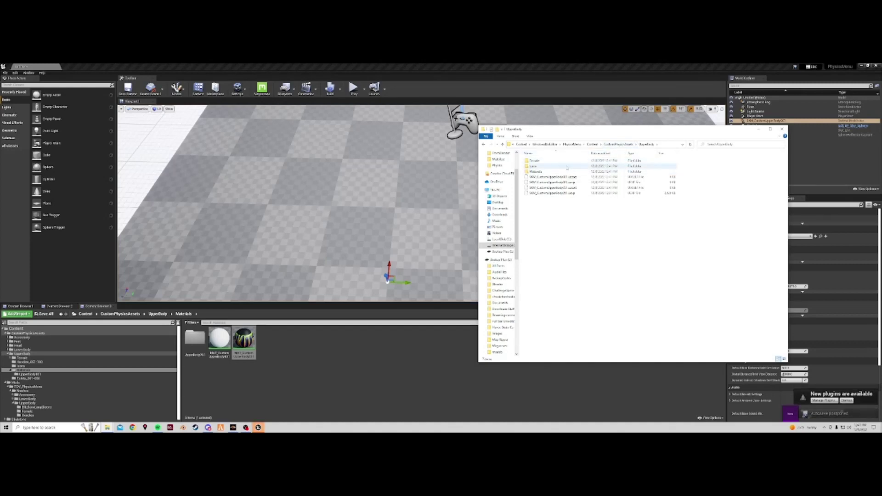
pyautogui.click(542, 162)
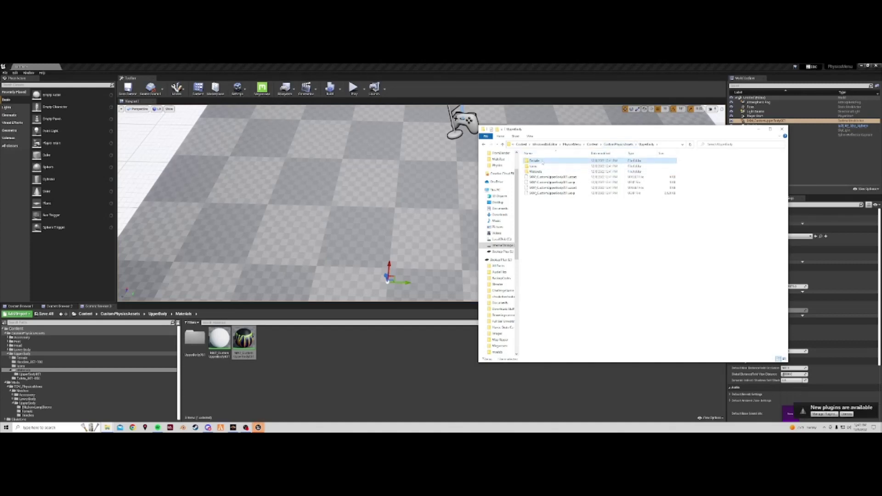
pyautogui.press('Delete')
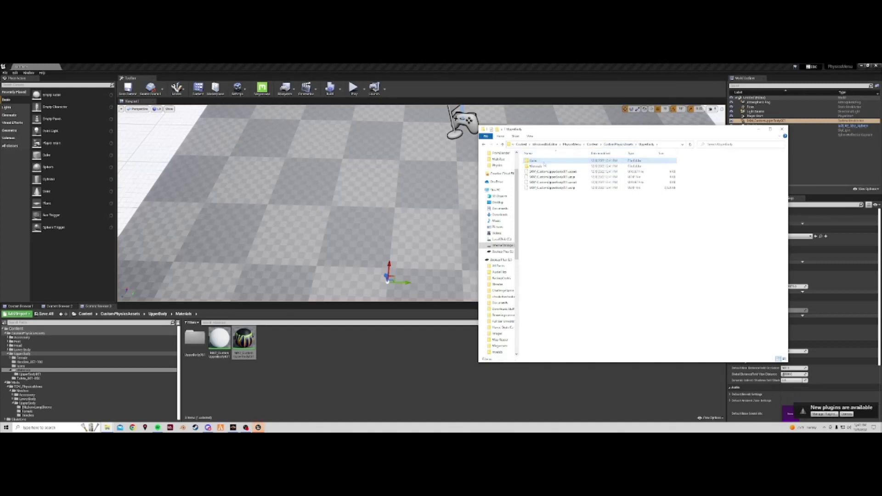
pyautogui.click(570, 171)
pyautogui.keyDown('shift'); pyautogui.click(574, 177); pyautogui.keyUp('shift')
# Check the cooked hoodie files in the Materials folder, its texture subfolder and the Icons folder.
pyautogui.doubleClick(556, 166)
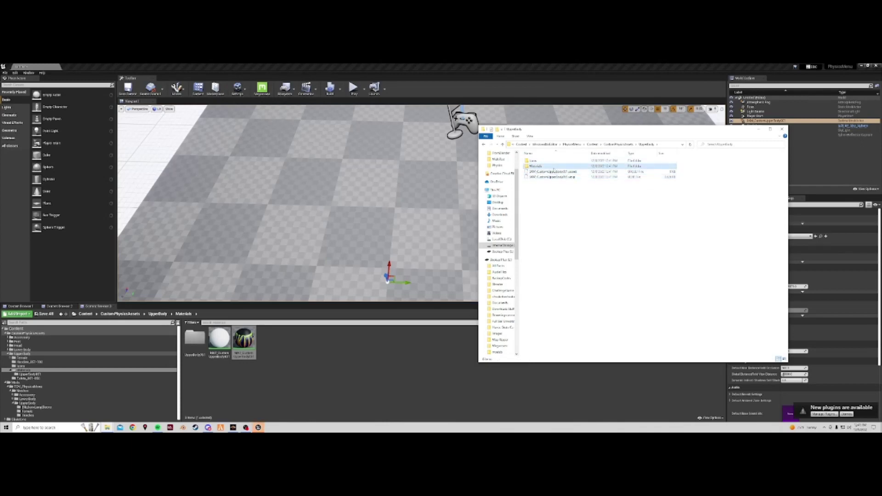
pyautogui.hotkey('alt', 'Left')
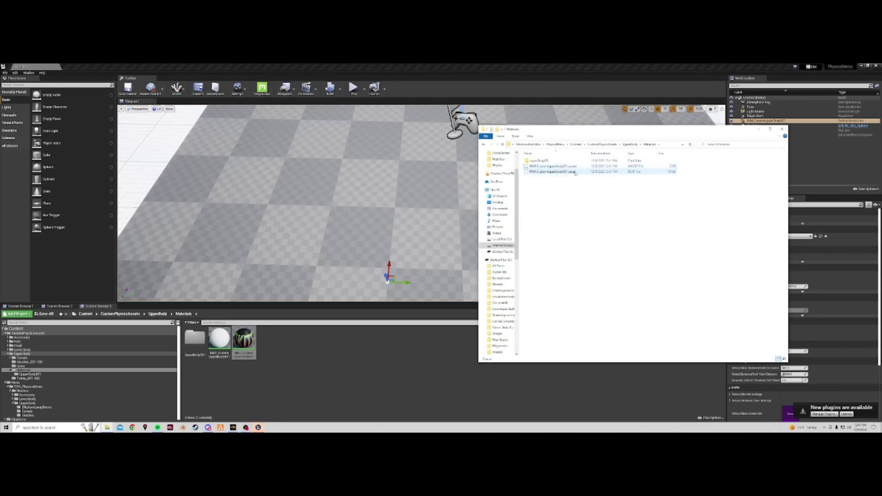
pyautogui.doubleClick(565, 161)
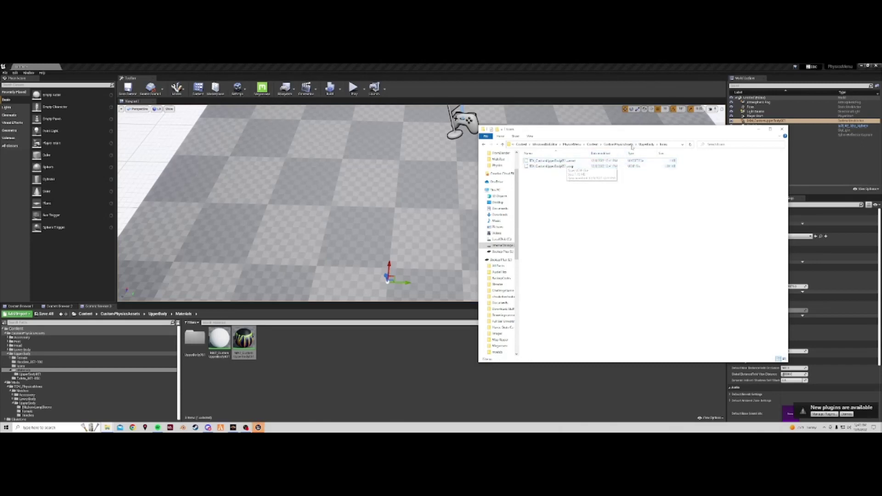
pyautogui.click(646, 145)
pyautogui.doubleClick(555, 166)
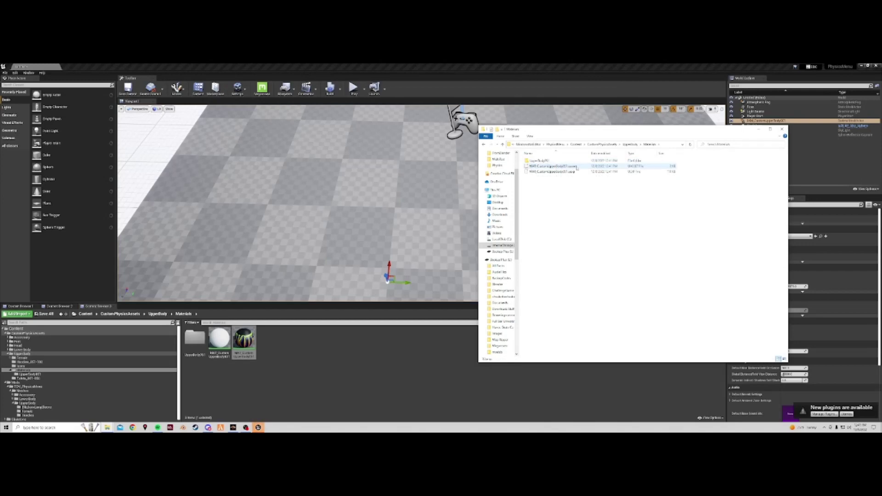
pyautogui.doubleClick(540, 160)
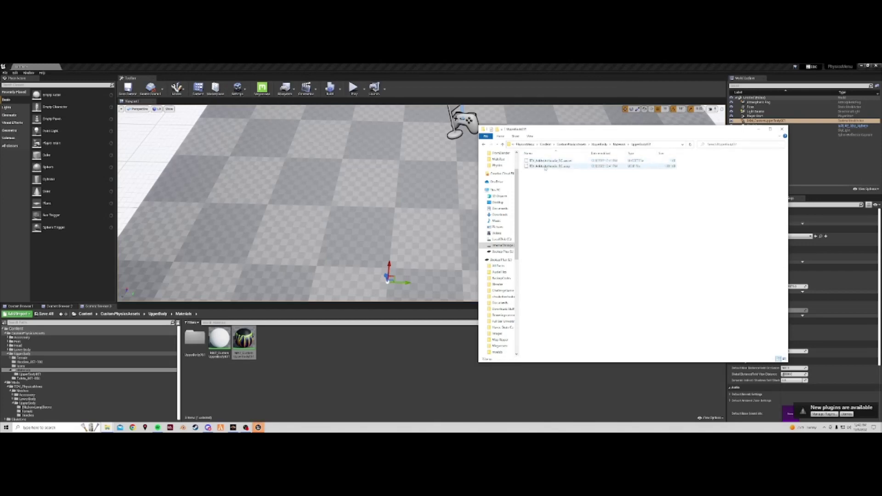
pyautogui.click(600, 144)
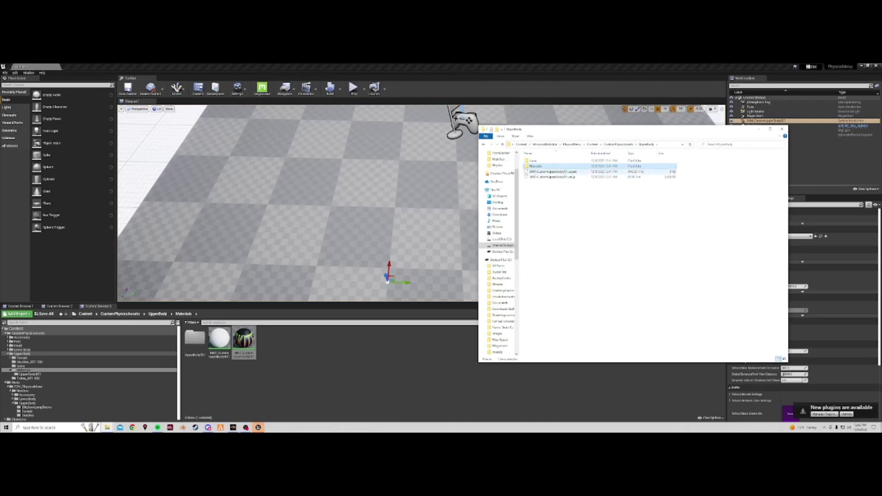
# Compress the cooked CustomPhysicsAssets folder into a zip archive and name it after the hoodie mod.
pyautogui.click(615, 145)
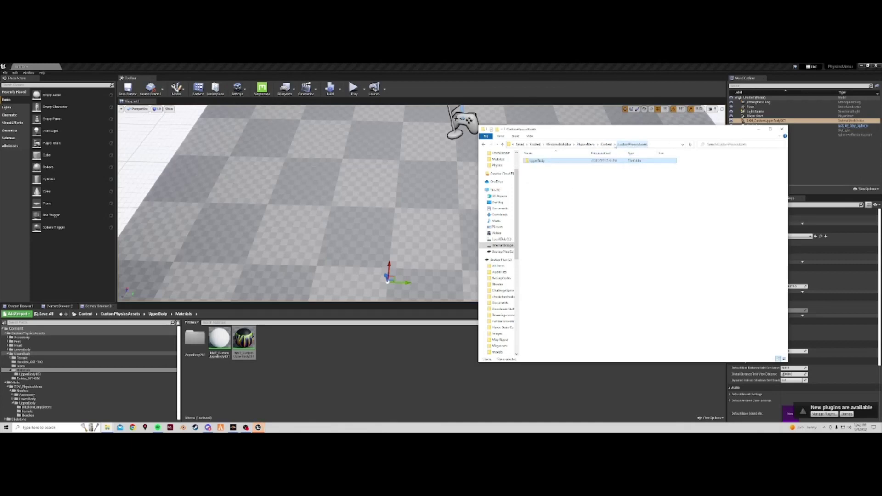
pyautogui.click(606, 145)
pyautogui.rightClick(547, 164)
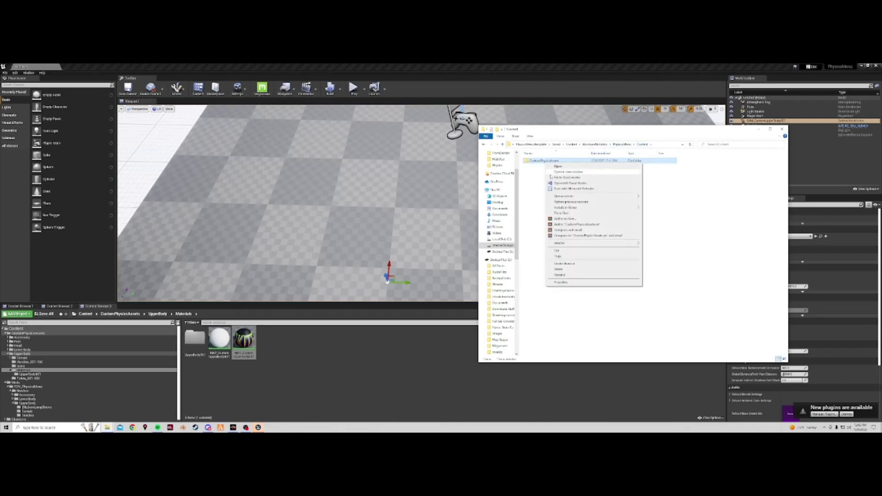
pyautogui.moveTo(634, 243)
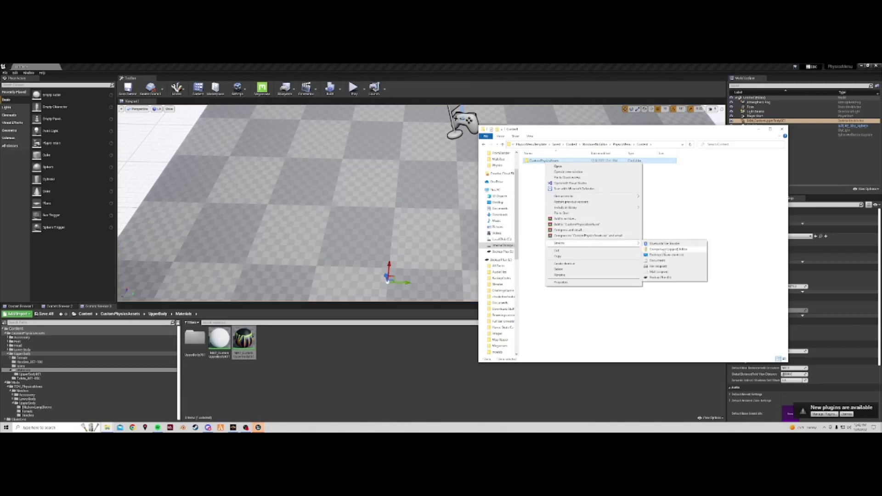
pyautogui.click(669, 249)
pyautogui.write('Ads')
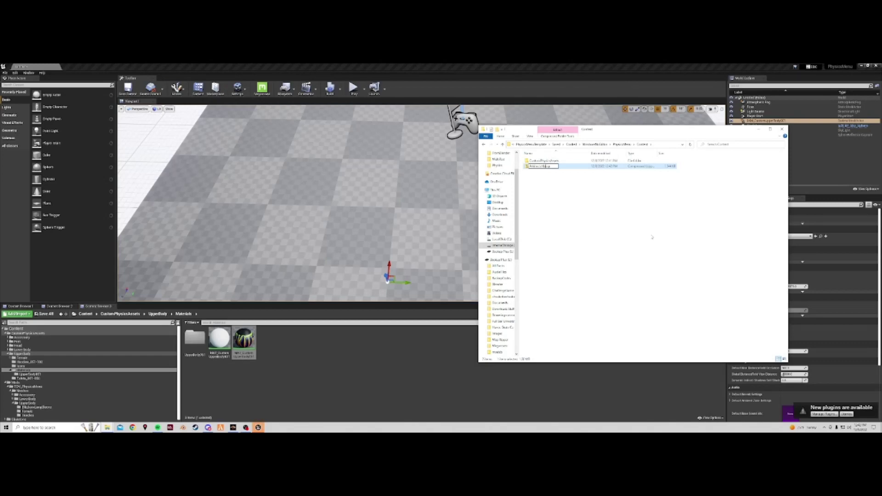
pyautogui.press('Return')
# Switch to Session Mod Manager and remove the previously installed hoodie mod from its installed mods.
pyautogui.click(144, 429)
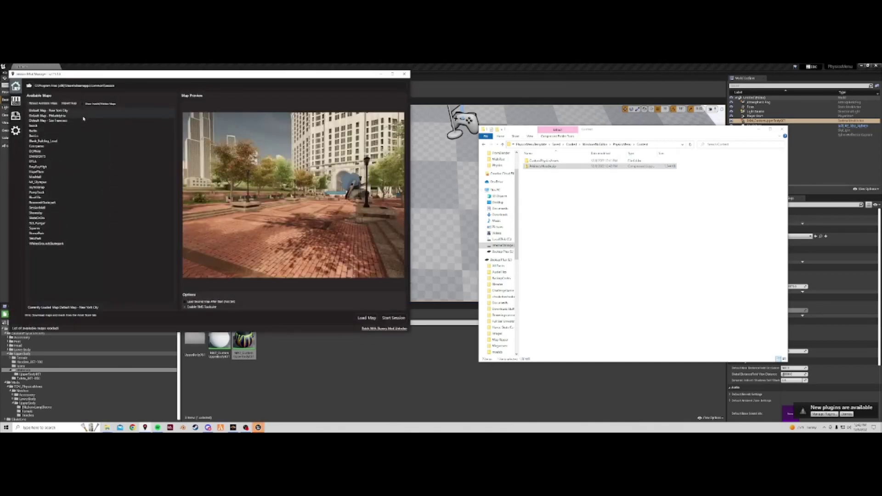
pyautogui.moveTo(158, 78); pyautogui.dragTo(261, 129)
pyautogui.moveTo(402, 127); pyautogui.dragTo(357, 124)
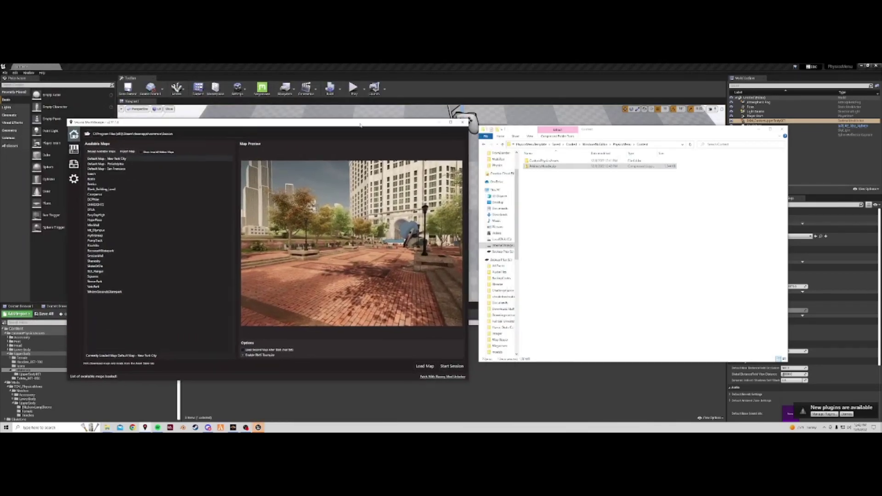
pyautogui.click(73, 164)
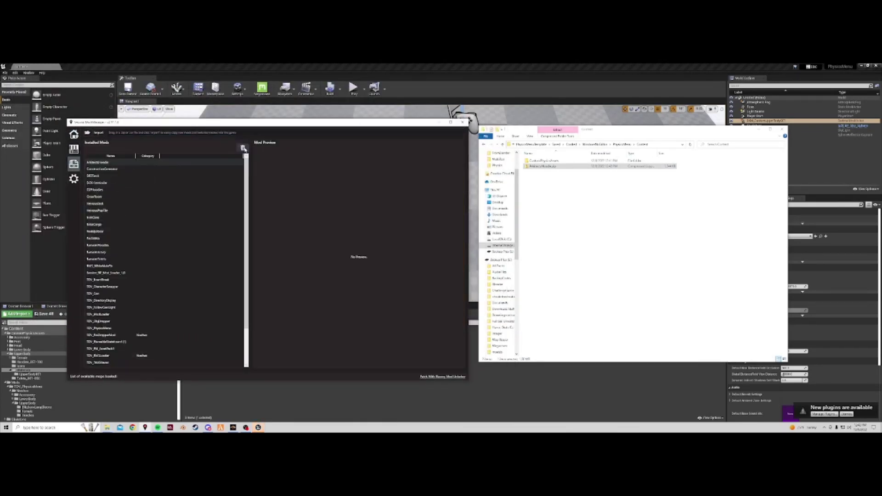
# Import the new hoodie zip archive as a mod and start the Session game.
pyautogui.click(571, 205)
pyautogui.moveTo(552, 166); pyautogui.dragTo(339, 166)
pyautogui.moveTo(212, 135); pyautogui.dragTo(211, 135)
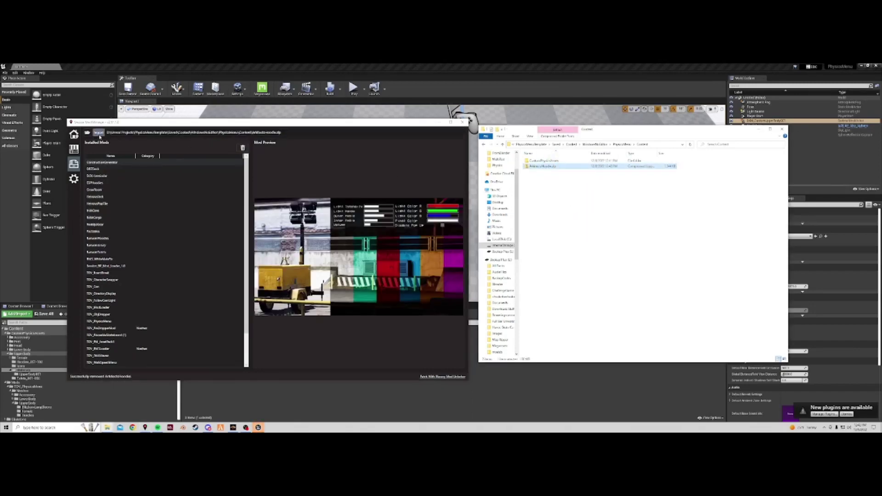
pyautogui.click(73, 135)
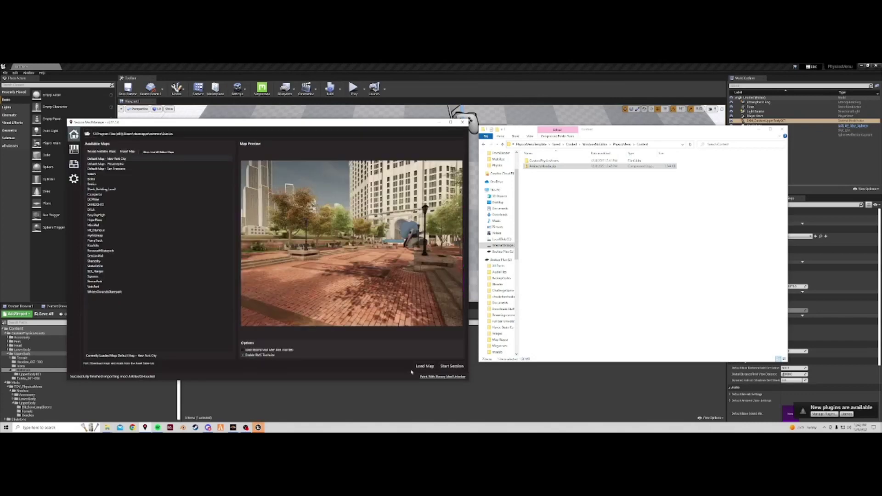
pyautogui.click(447, 366)
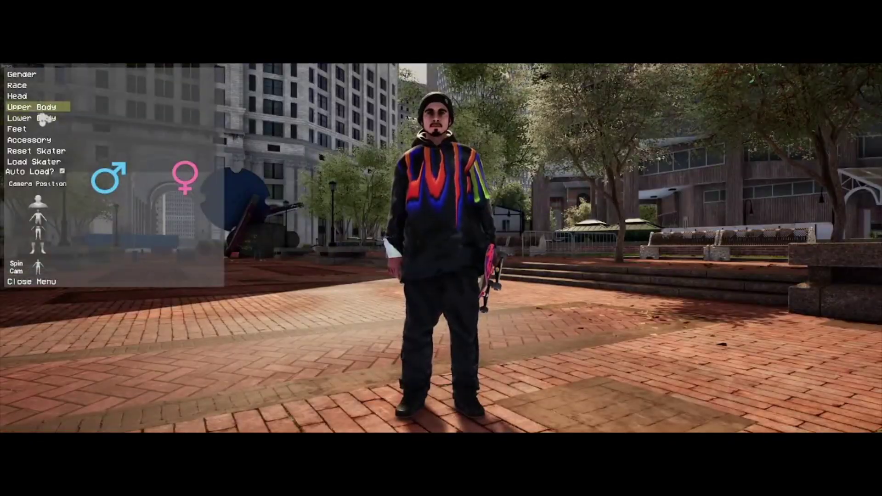
# Browse the upper-body clothing to its last page and put the custom textured hoodie on the skater.
pyautogui.click(43, 107)
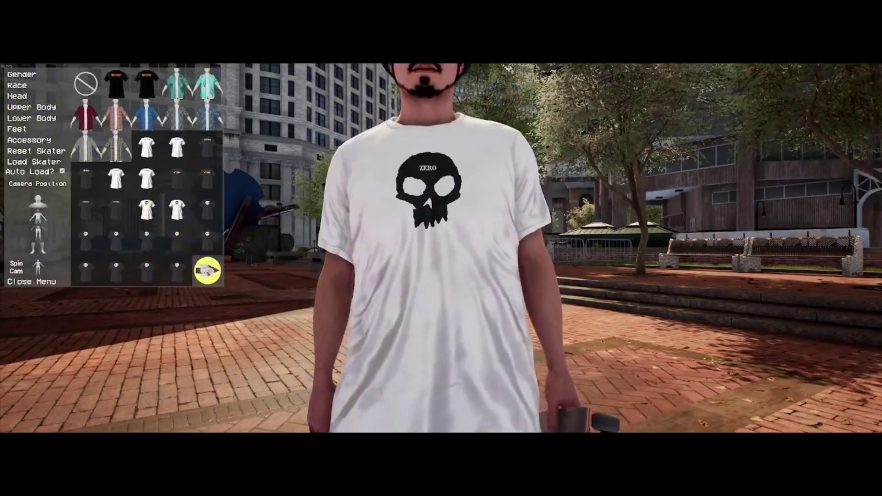
pyautogui.click(207, 271)
pyautogui.click(207, 271)
pyautogui.click(207, 271)
pyautogui.click(207, 271)
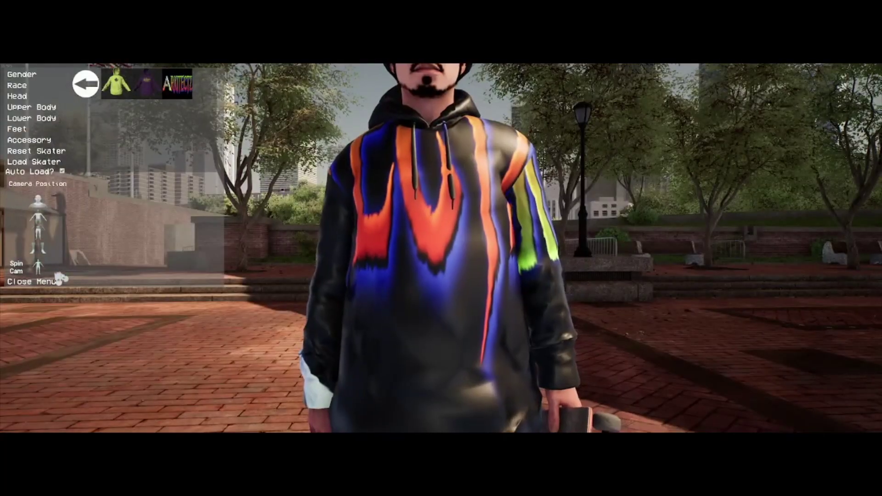
# Reset the skater to the default character, return to the previous clothing page and load the saved skater.
pyautogui.click(35, 151)
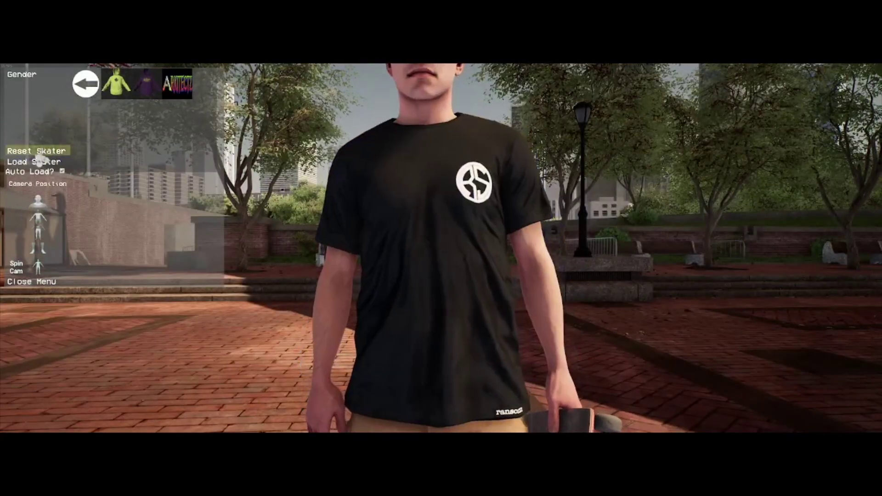
pyautogui.click(86, 84)
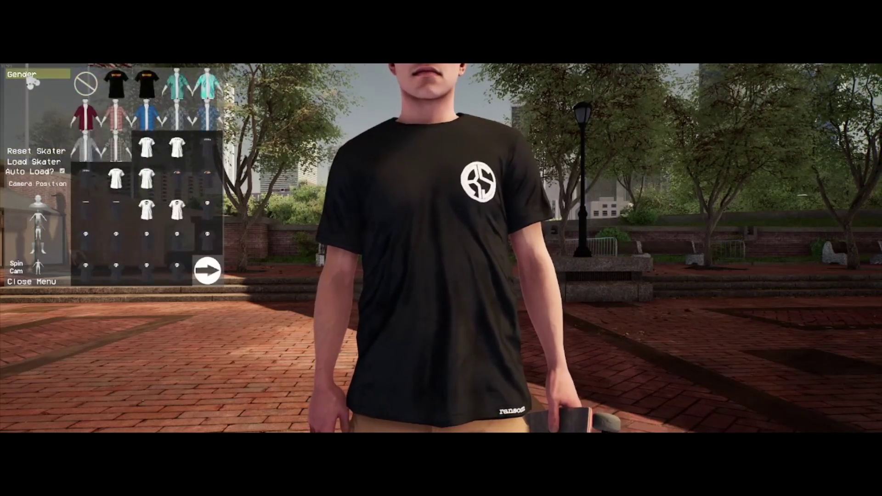
pyautogui.click(40, 166)
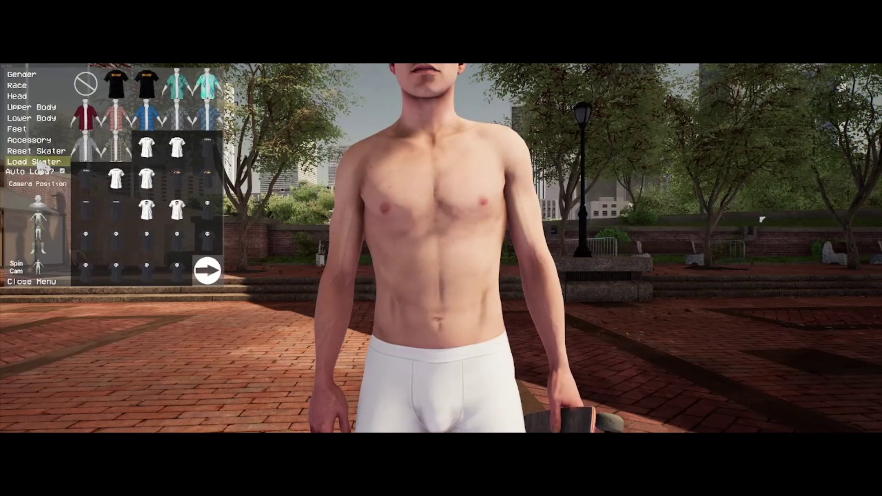
# Show the skater's accessory options and reset the loaded skater to the default character.
pyautogui.click(48, 142)
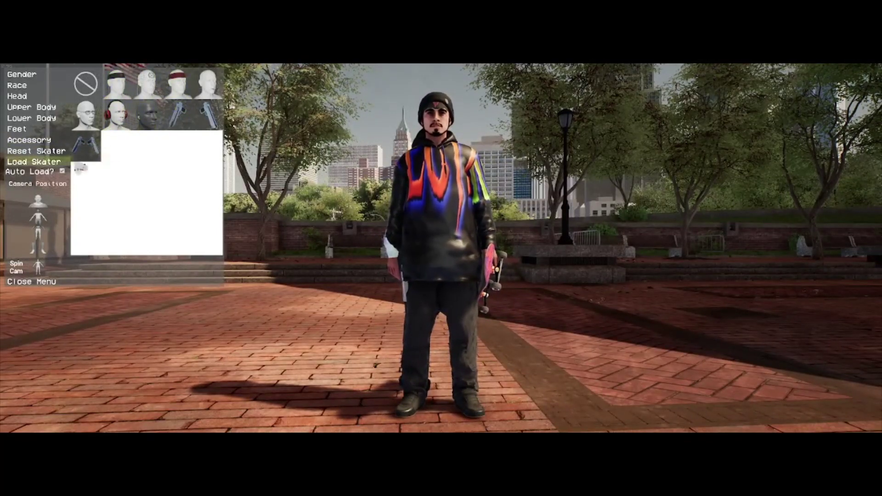
pyautogui.click(36, 151)
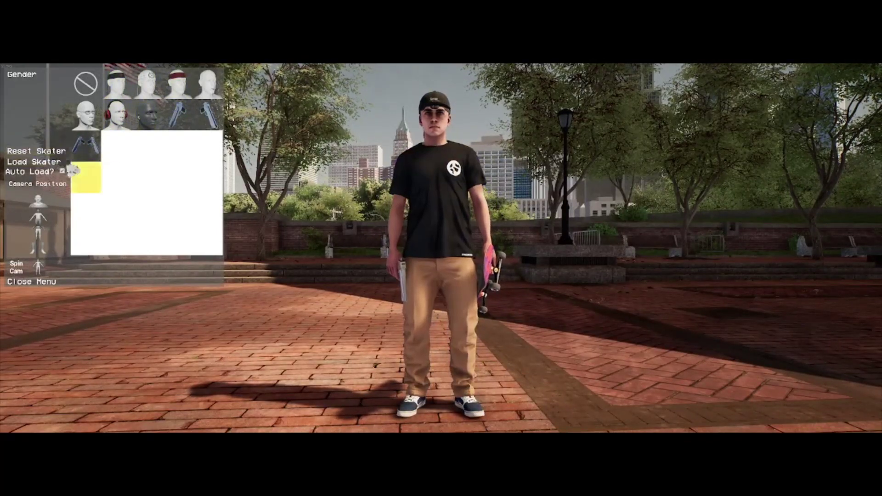